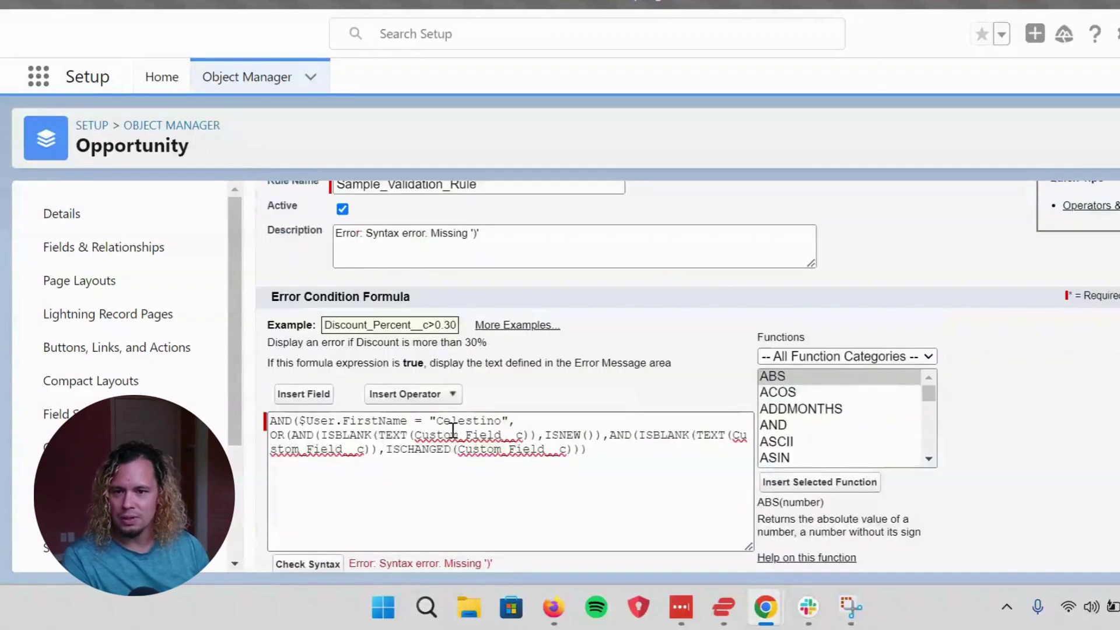
# Examine the validation rule's error condition formula and the syntax error reported beneath it
pyautogui.scroll(-2, 277, 461)
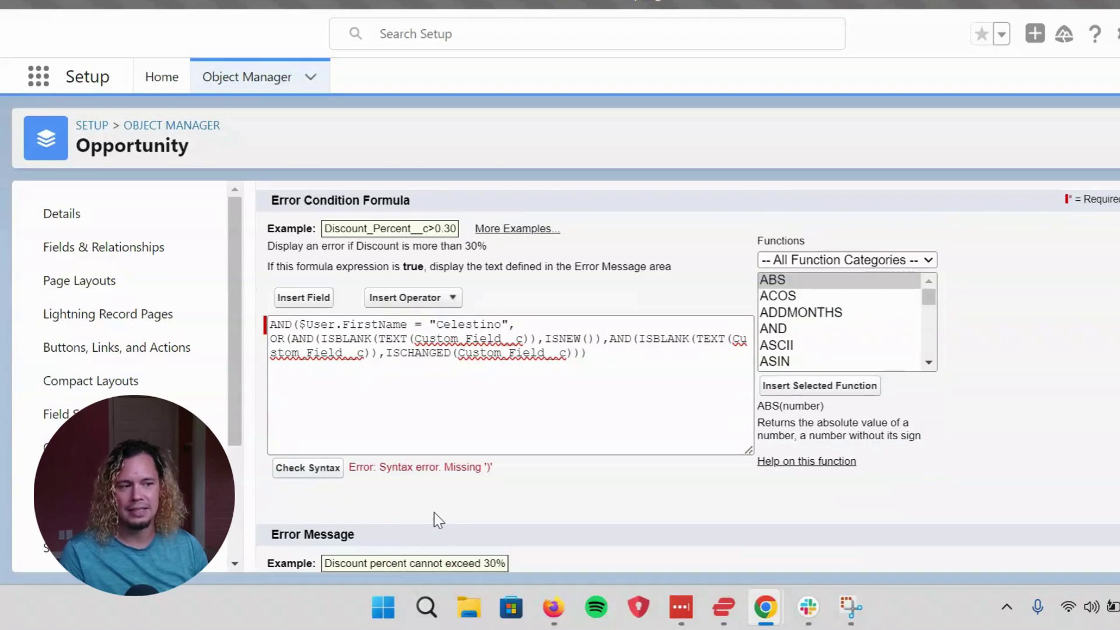
pyautogui.scroll(4, 467, 470)
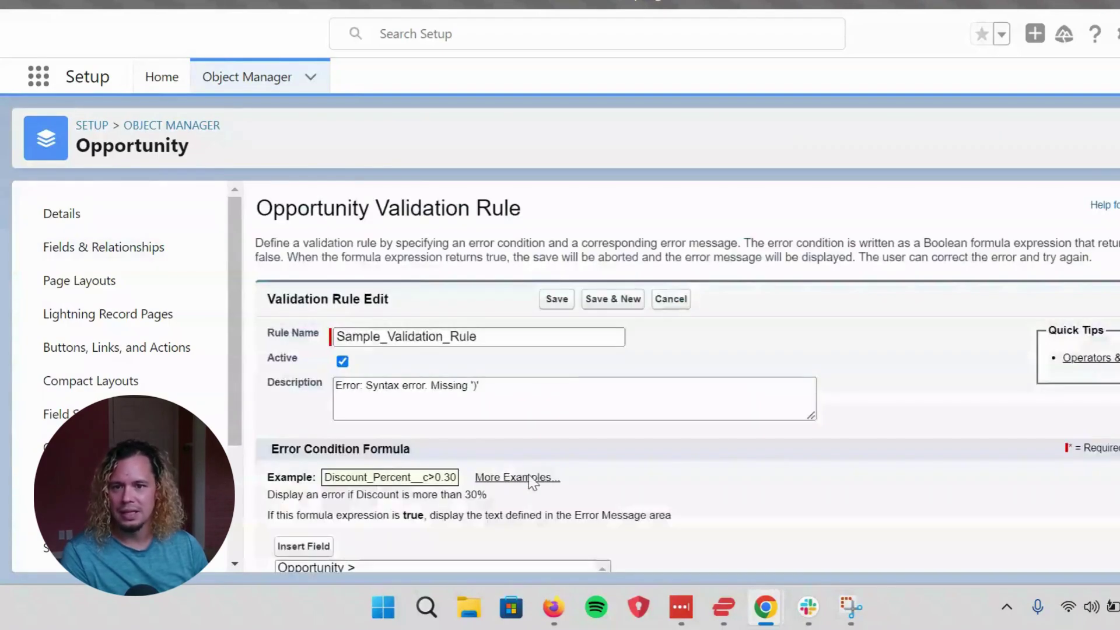
pyautogui.scroll(-7, 528, 474)
pyautogui.click(526, 286)
pyautogui.moveTo(519, 324); pyautogui.dragTo(349, 319)
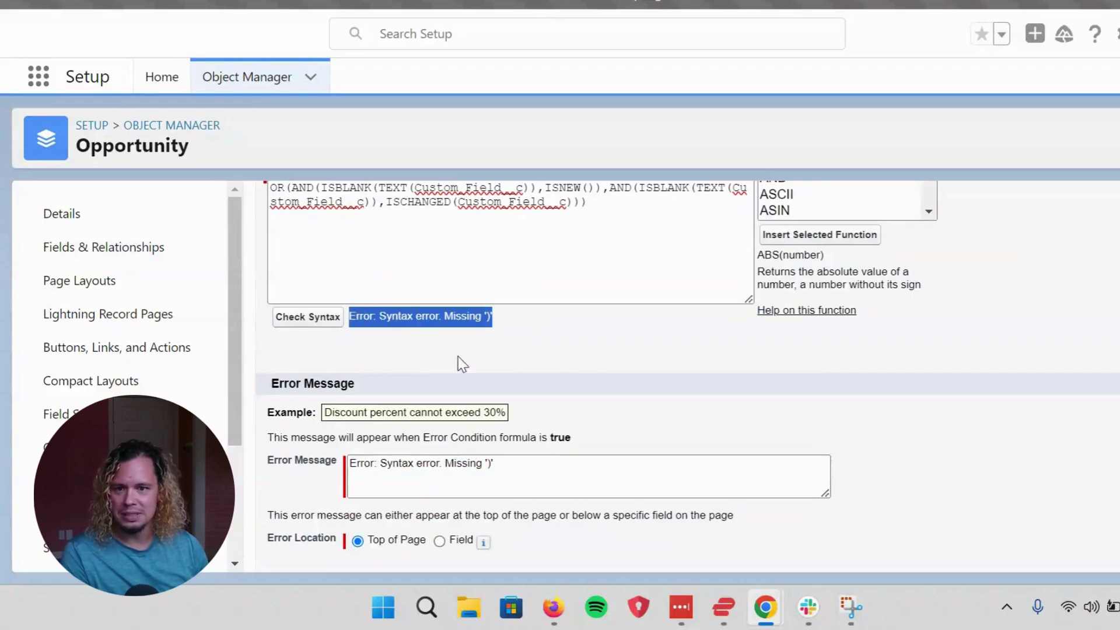
pyautogui.click(490, 321)
pyautogui.moveTo(497, 321); pyautogui.dragTo(483, 318)
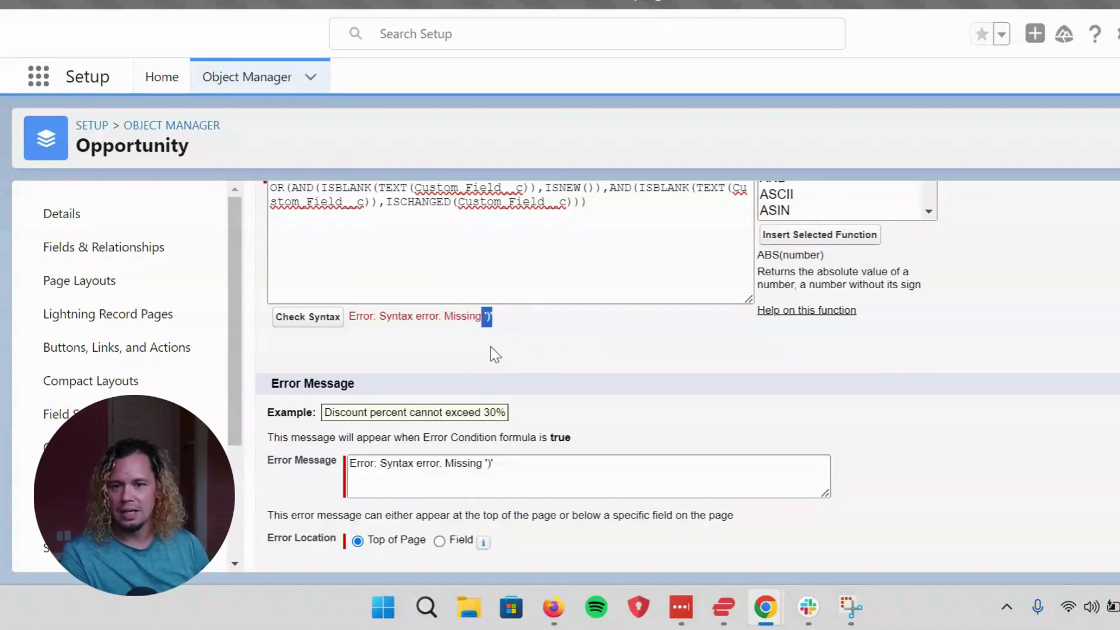
pyautogui.scroll(2, 491, 347)
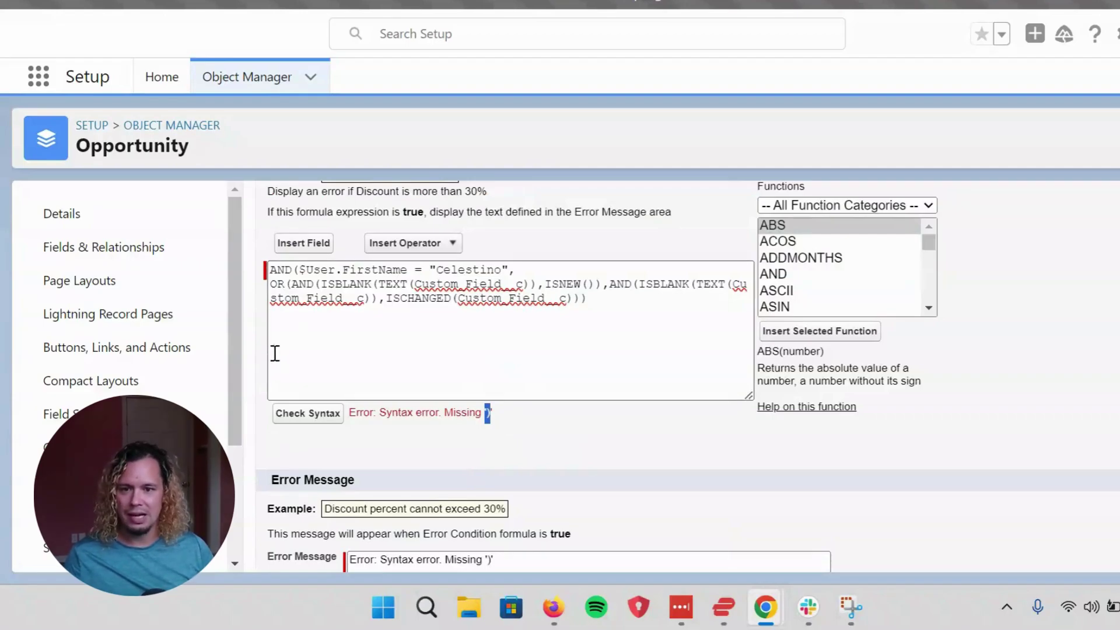
pyautogui.click(487, 413)
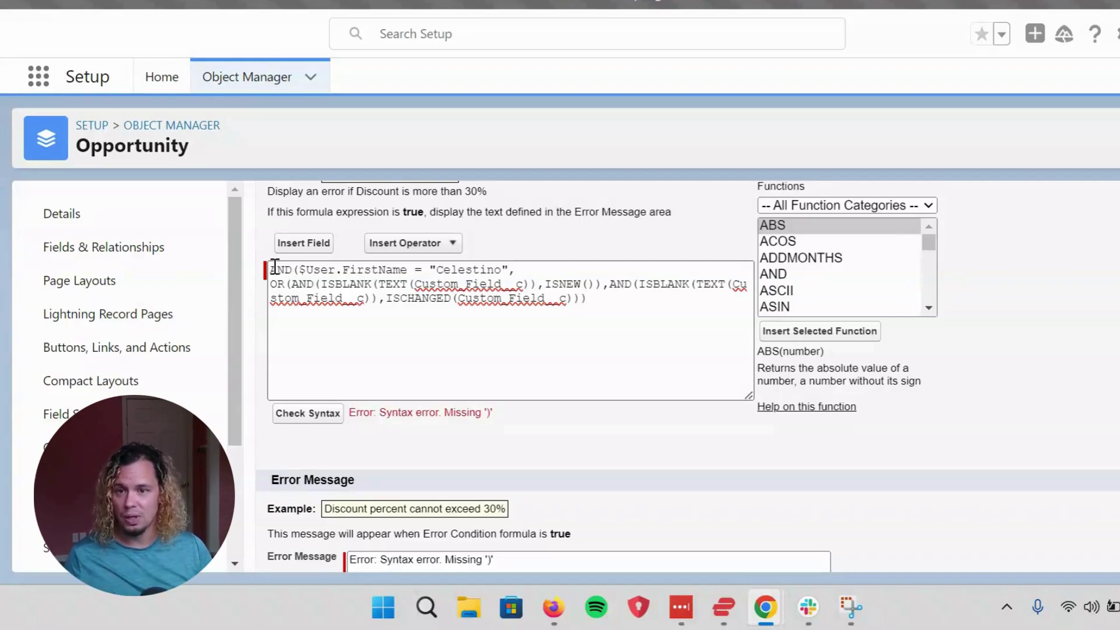
# Break the formula after the opening AND( and indent the $User.FirstName condition on its own line
pyautogui.click(299, 271)
pyautogui.press('Return')
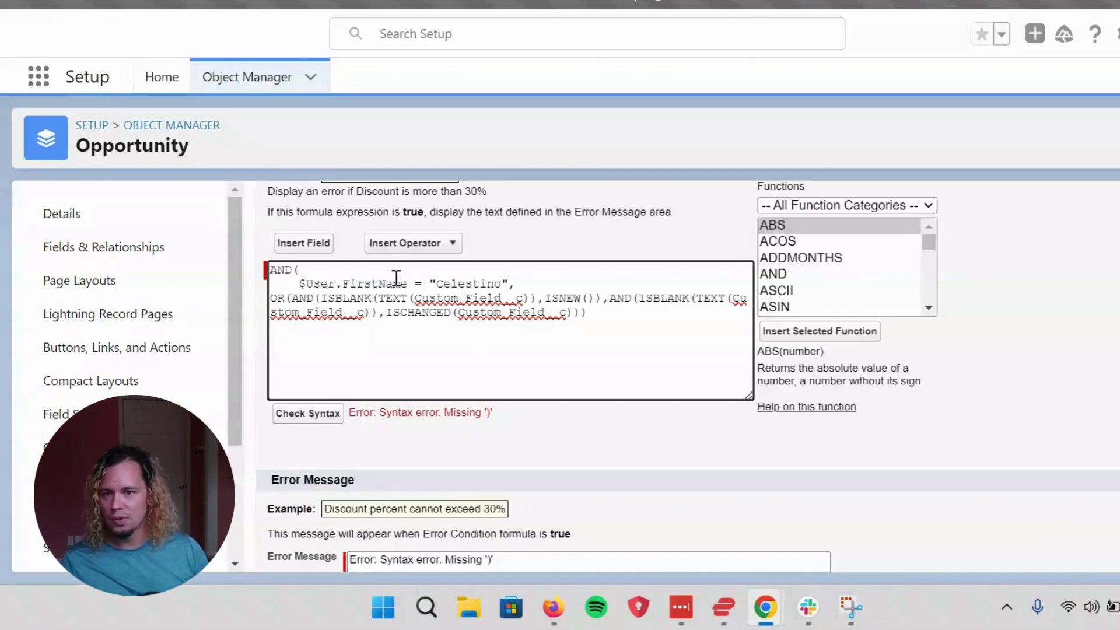
pyautogui.moveTo(515, 284); pyautogui.dragTo(298, 284)
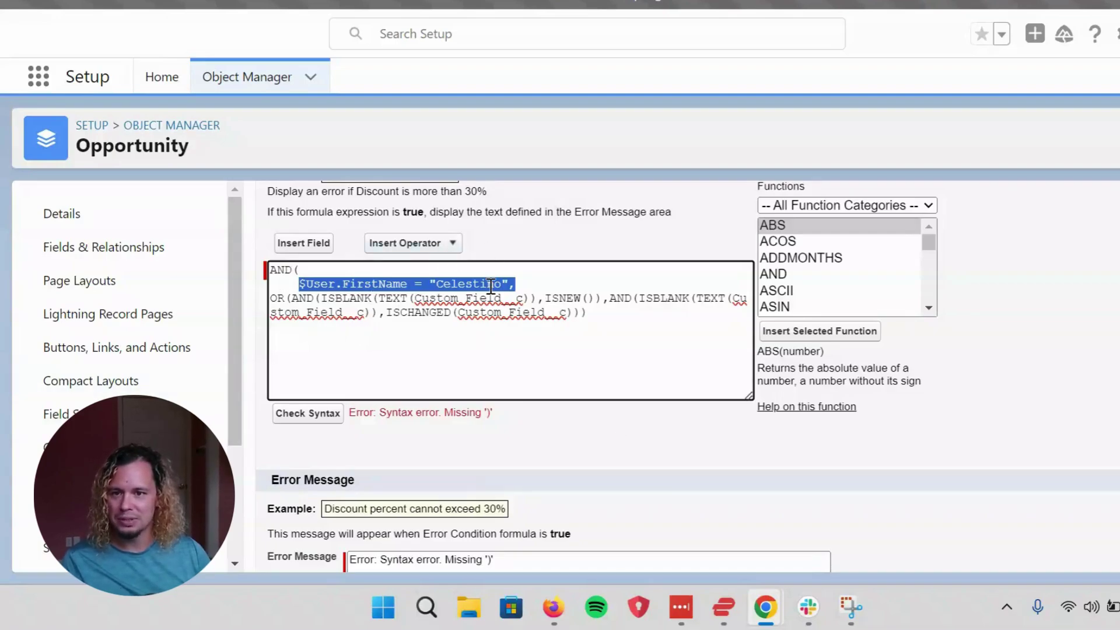
pyautogui.click(272, 299)
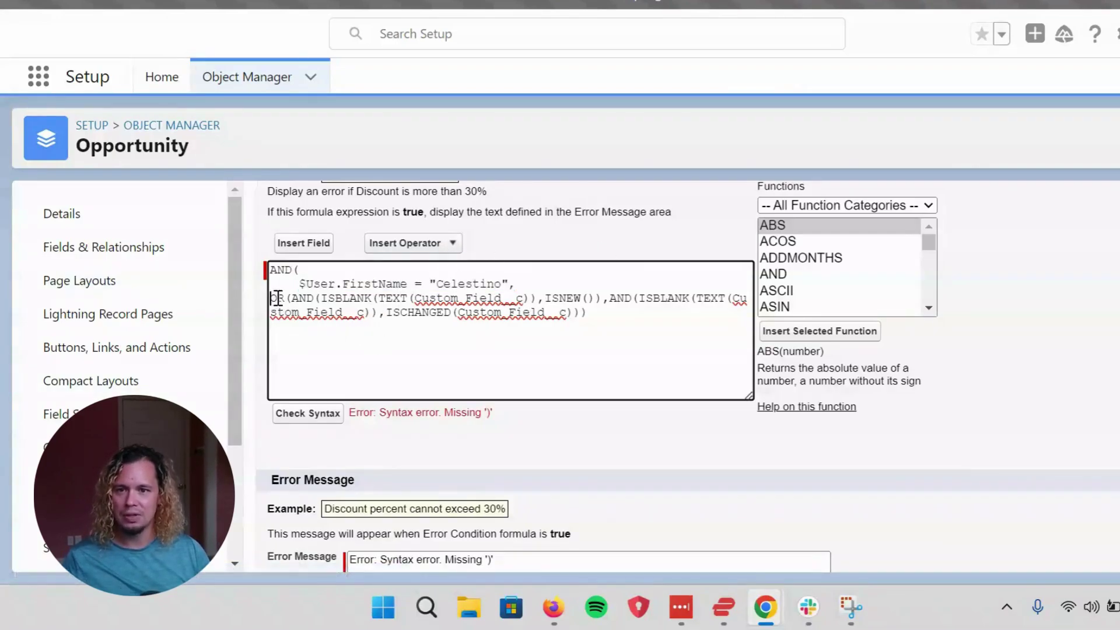
pyautogui.press('Return')
pyautogui.press('Return')
pyautogui.press('BackSpace')
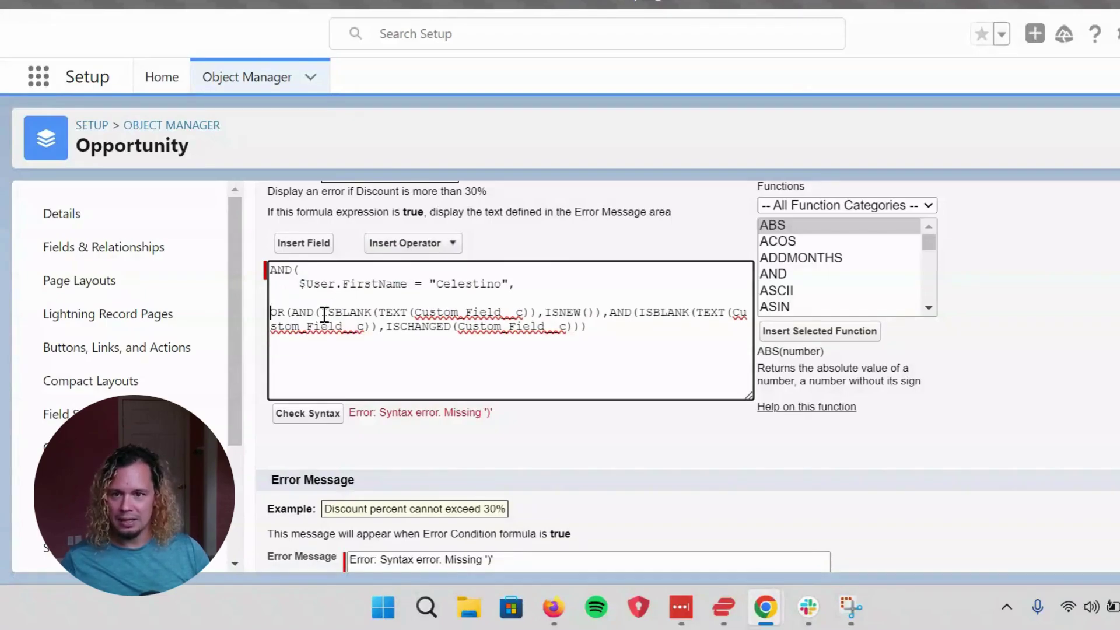
pyautogui.press('BackSpace')
pyautogui.press('Return')
pyautogui.press('BackSpace')
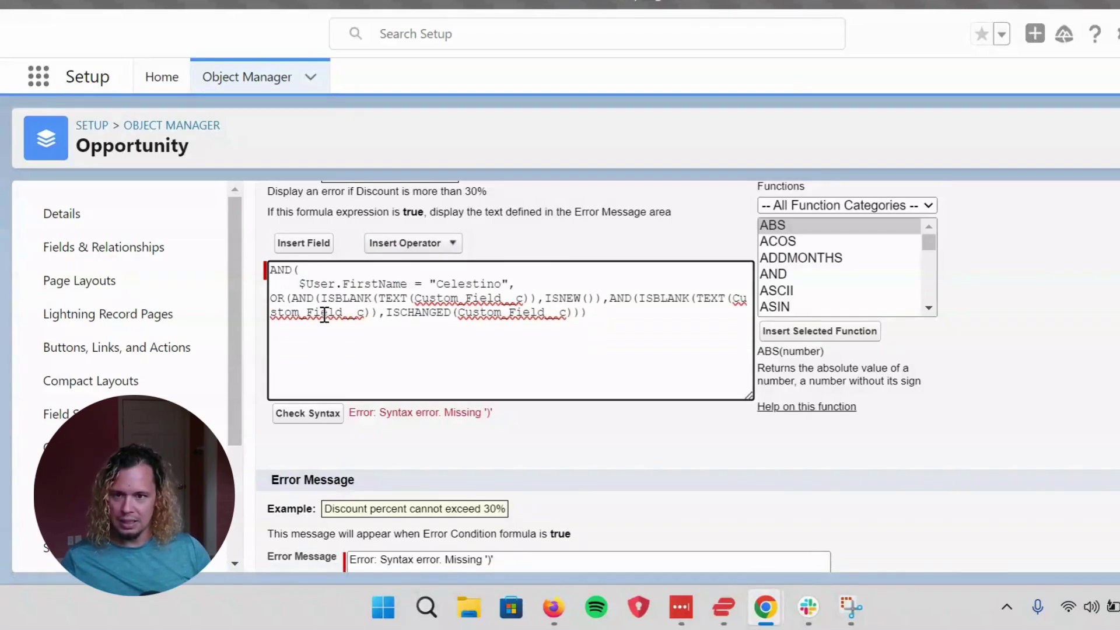
pyautogui.press('Return')
pyautogui.click(303, 310)
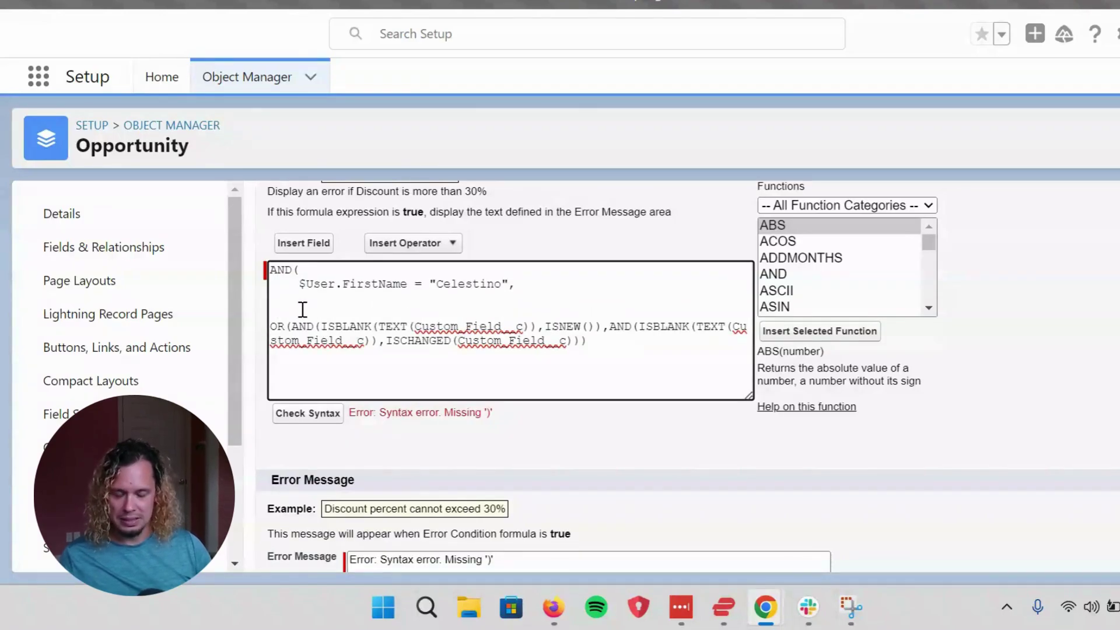
pyautogui.press('BackSpace')
pyautogui.press('BackSpace')
pyautogui.press('Return')
pyautogui.press('Return')
pyautogui.press('Return')
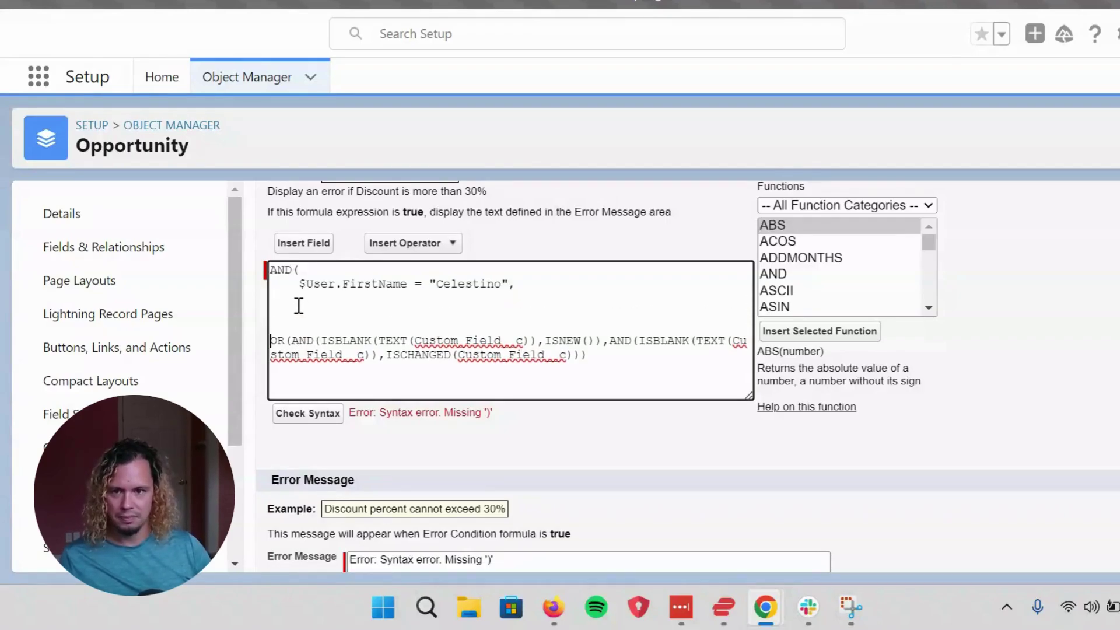
pyautogui.press('BackSpace')
pyautogui.press('BackSpace')
pyautogui.press('BackSpace')
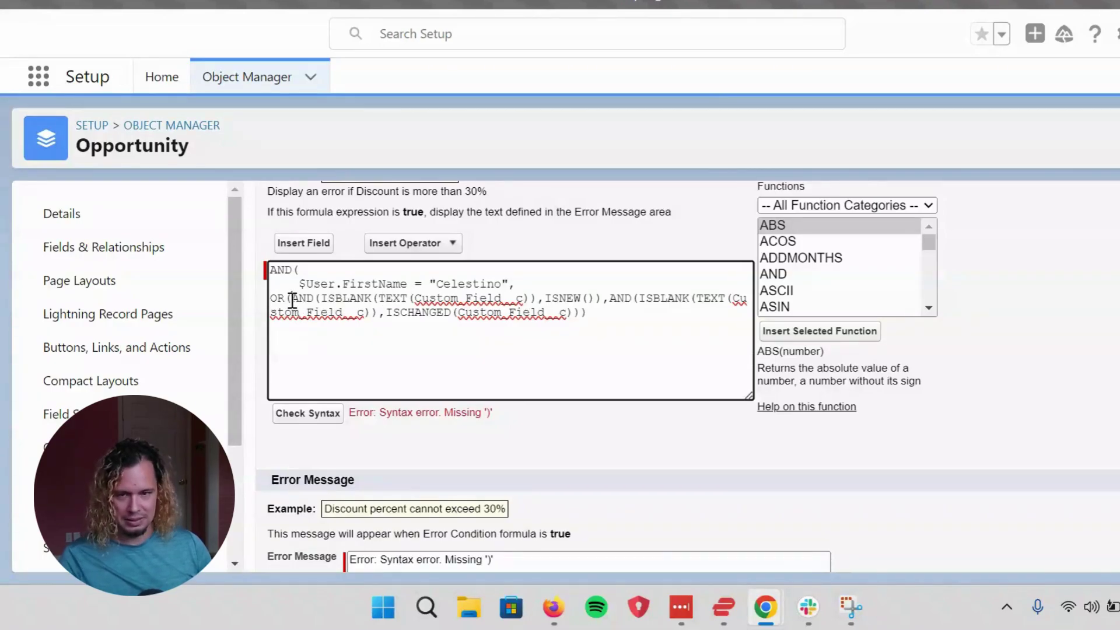
# Split the OR expression so OR( and each of its two inner AND functions start on separate lines
pyautogui.click(292, 299)
pyautogui.press('Return')
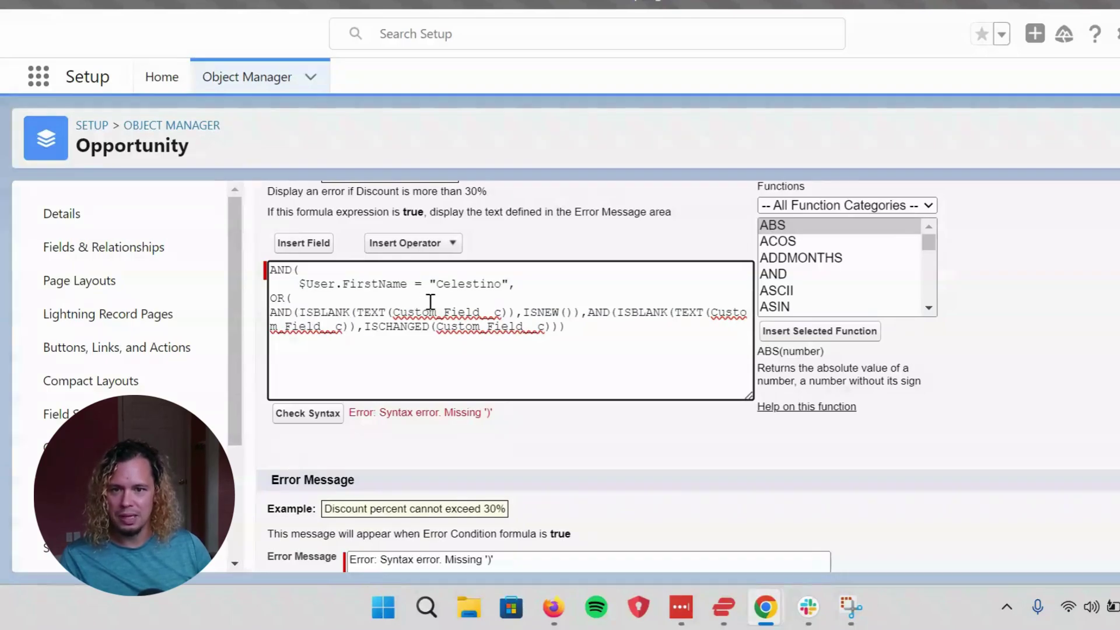
pyautogui.click(588, 314)
pyautogui.press('Return')
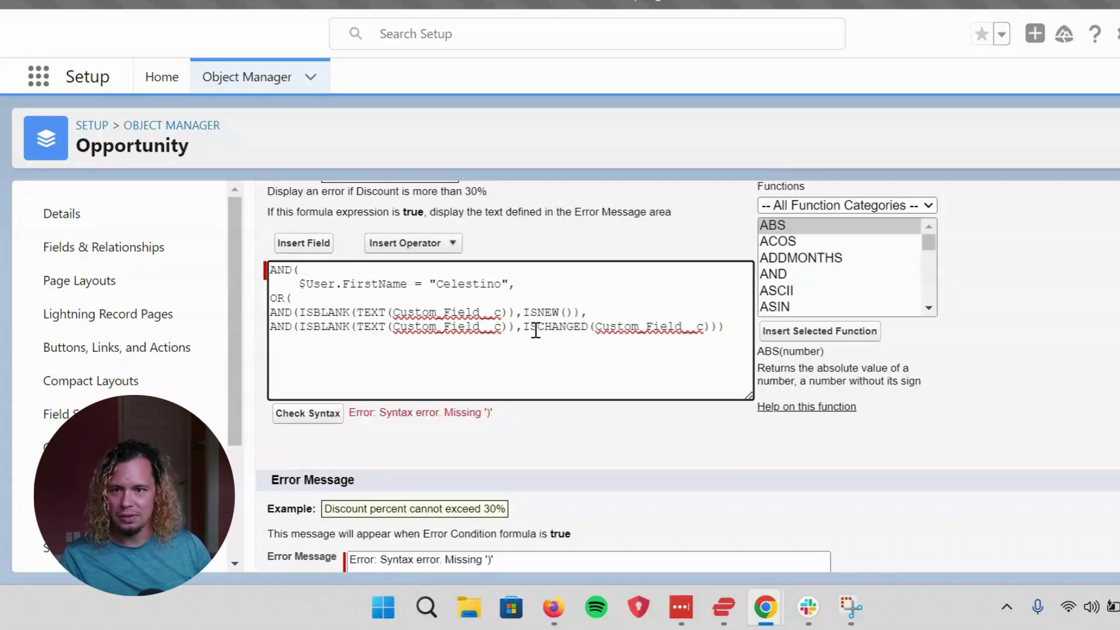
# Indent OR( to align with the $User.FirstName condition and indent the first inner AND one level deeper
pyautogui.click(270, 299)
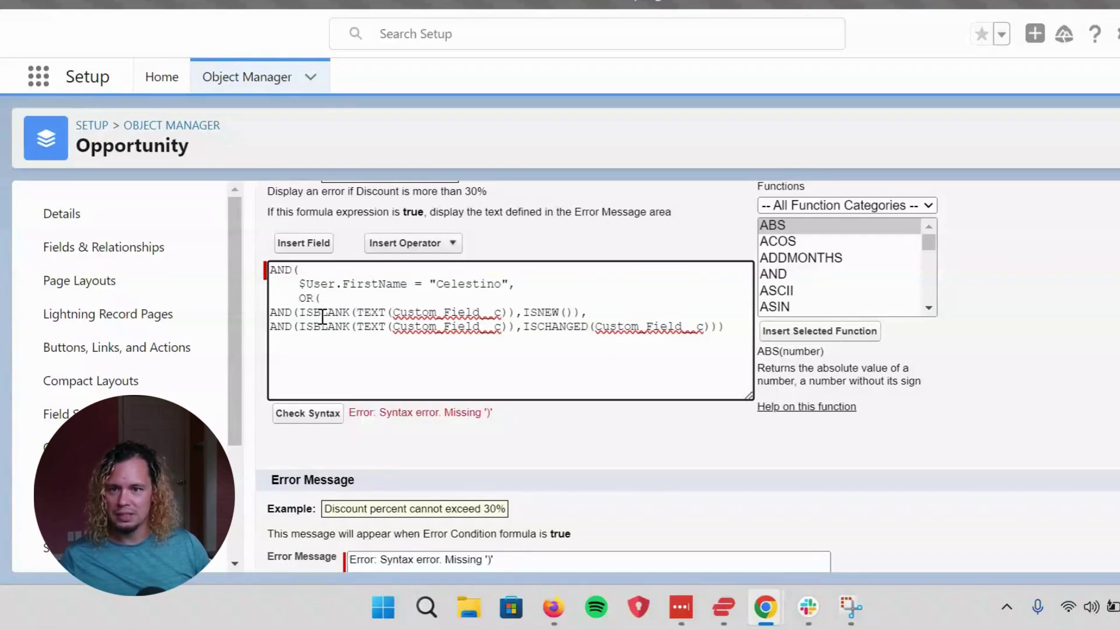
pyautogui.moveTo(299, 268); pyautogui.dragTo(297, 300)
pyautogui.click(312, 289)
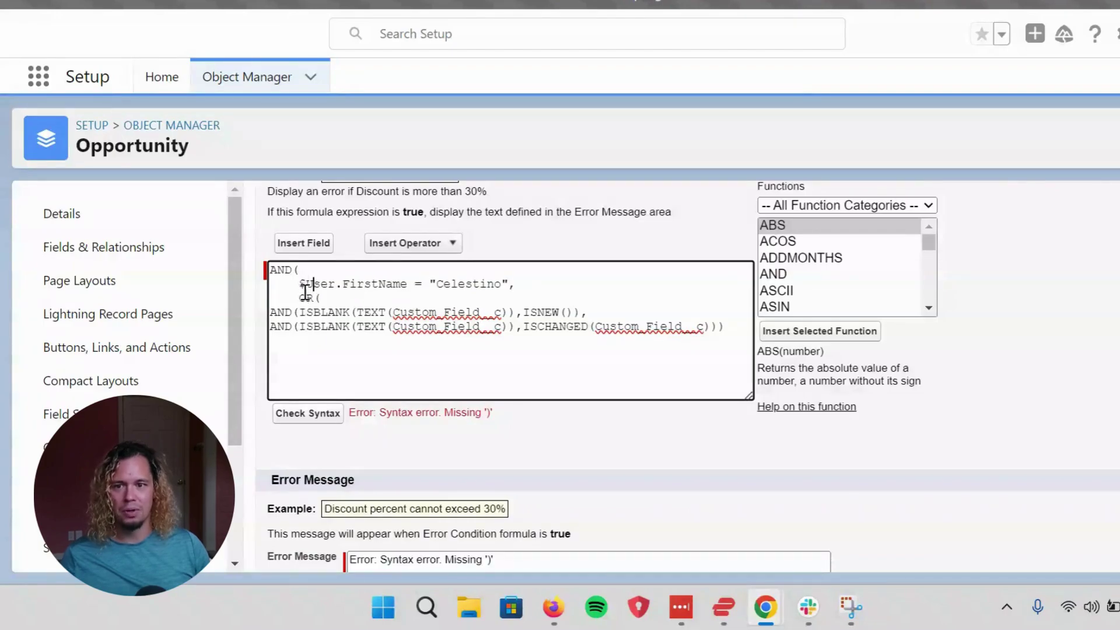
pyautogui.click(271, 312)
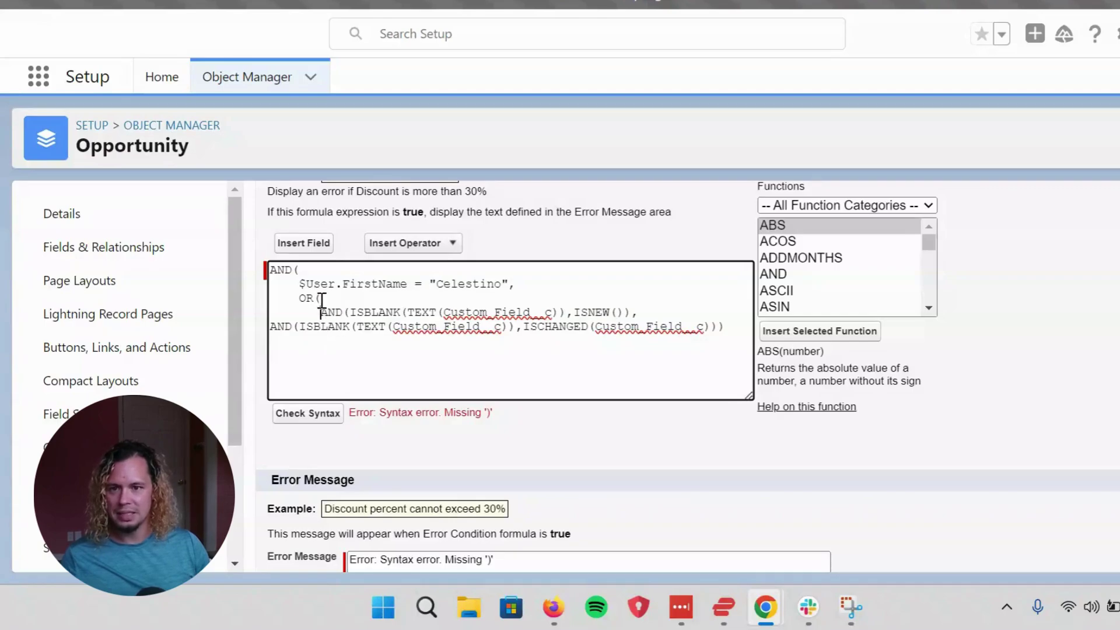
# Separate the two inner AND functions, placing ISNEW() and the first AND's closing parenthesis on their own indented lines
pyautogui.click(272, 327)
pyautogui.press('Return')
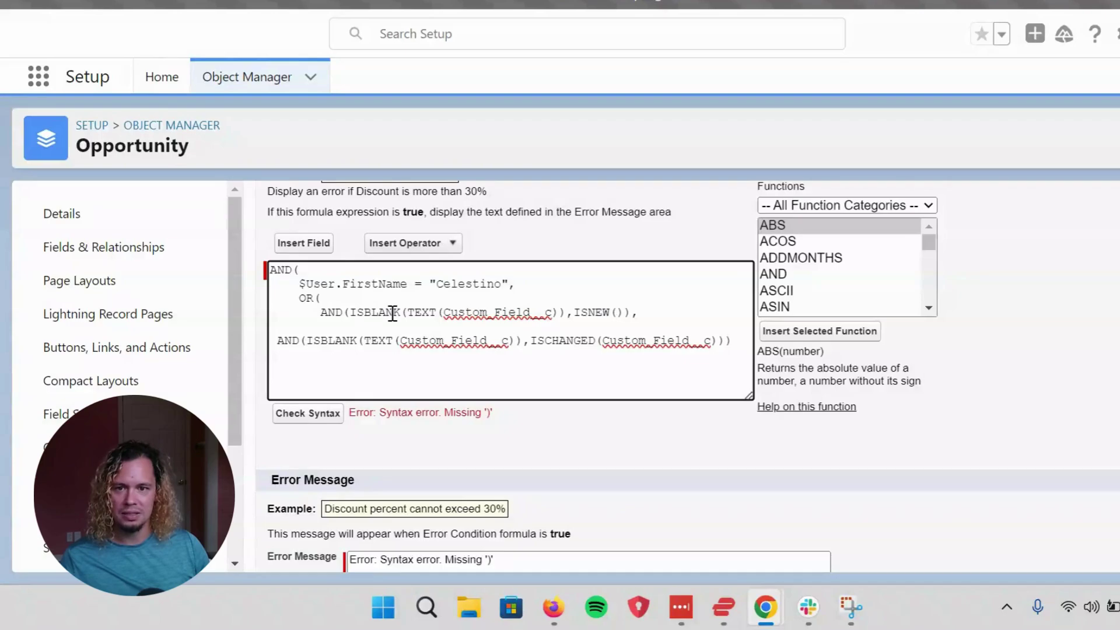
pyautogui.click(574, 314)
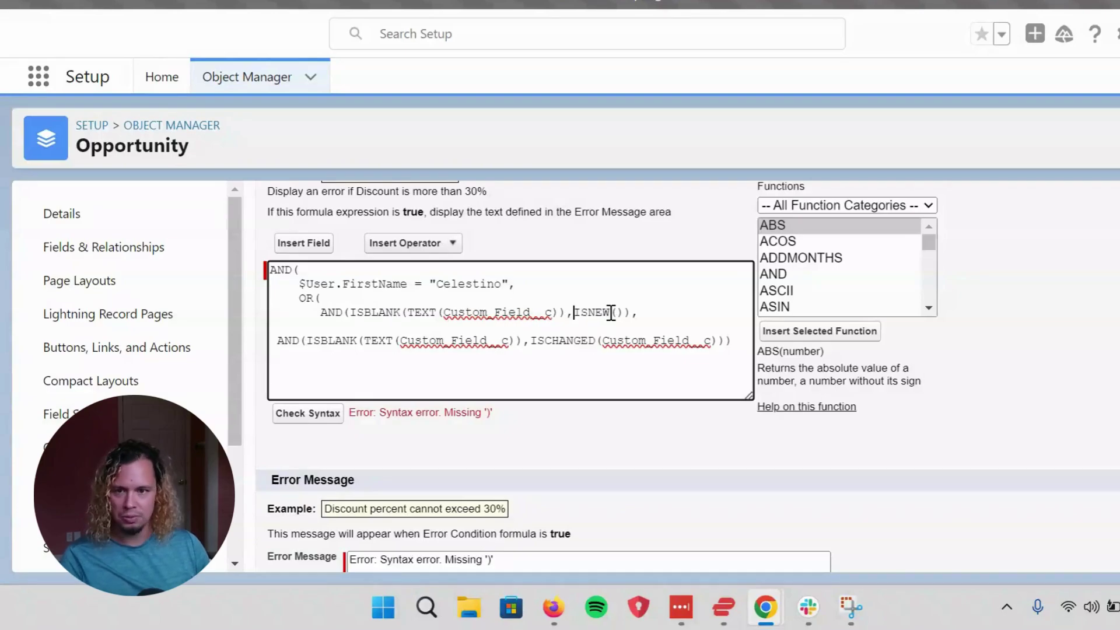
pyautogui.press('Return')
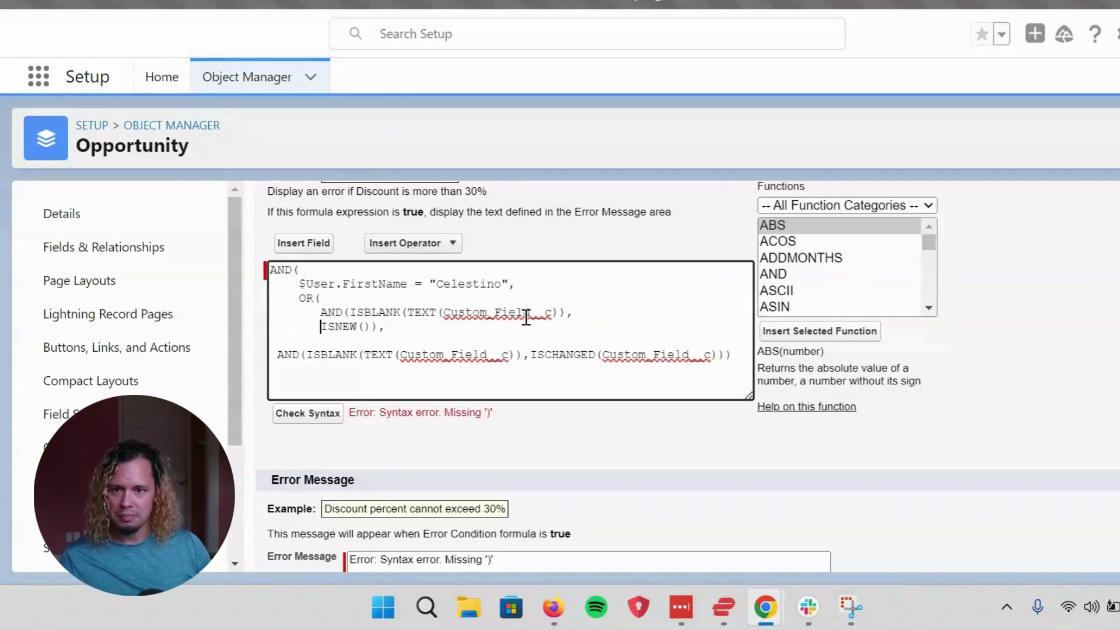
pyautogui.click(426, 326)
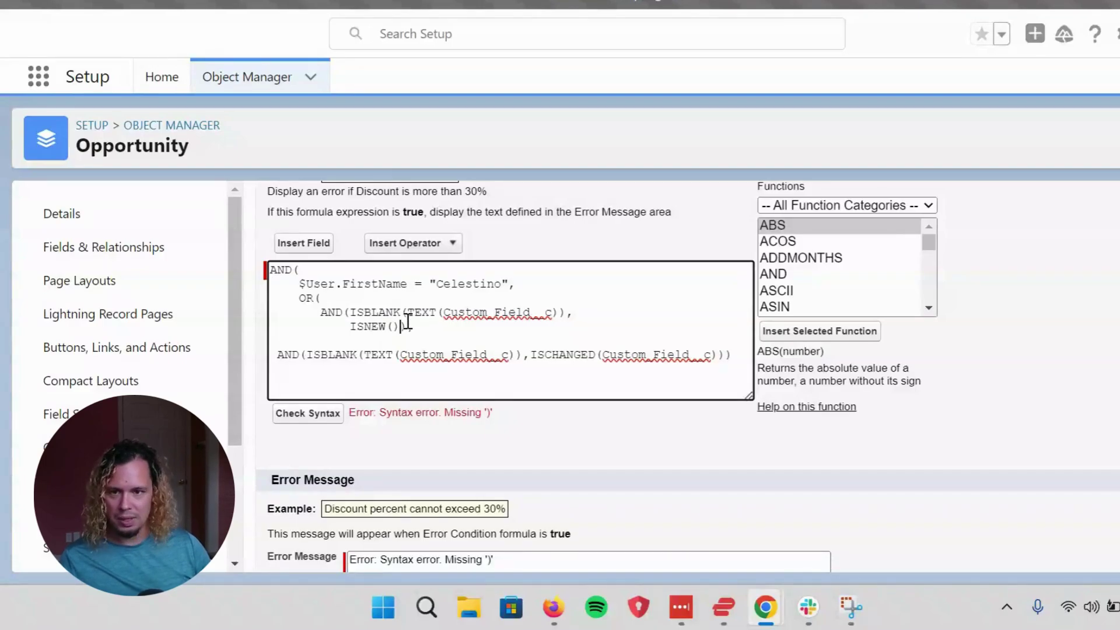
pyautogui.press('Return')
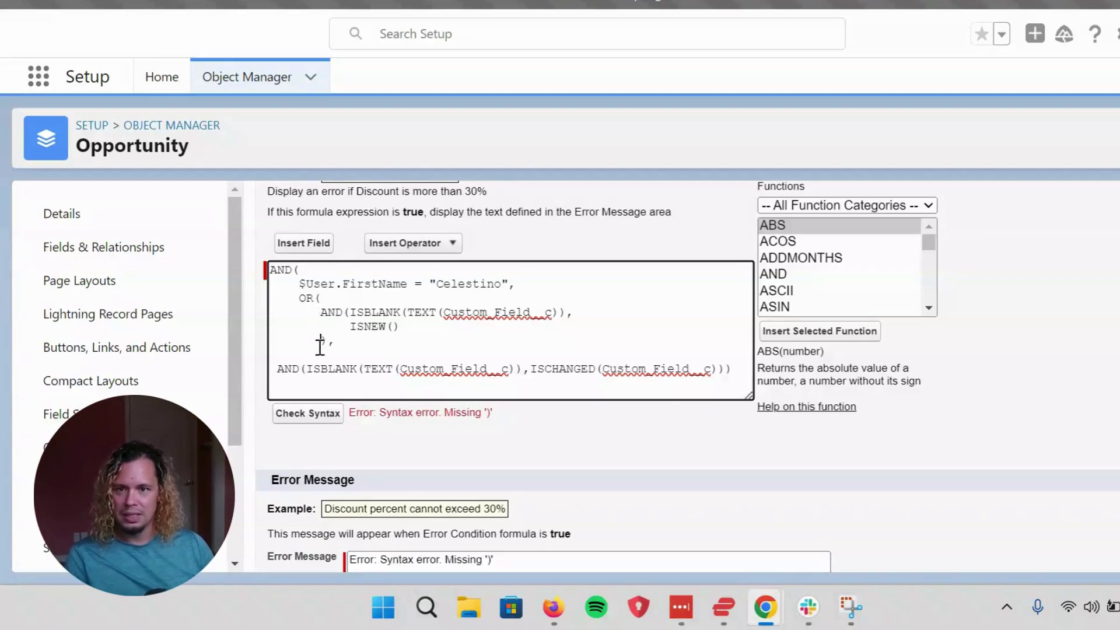
# Break the second inner AND before ISCHANGED and align that AND with the first one, removing the blank line between them
pyautogui.click(278, 369)
pyautogui.click(530, 368)
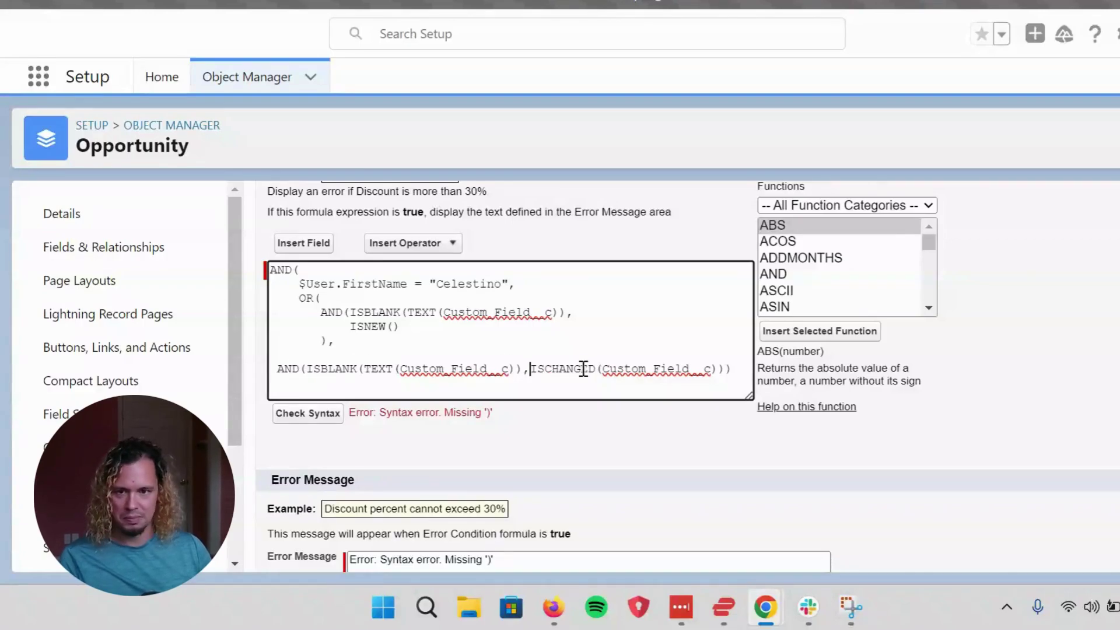
pyautogui.write(',')
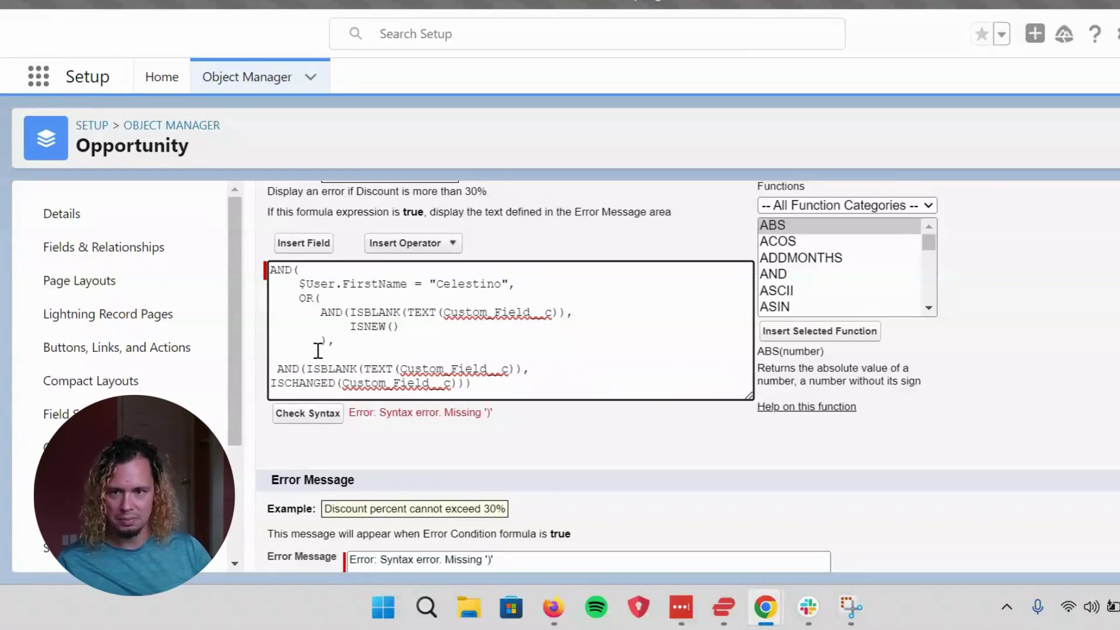
pyautogui.press('Delete')
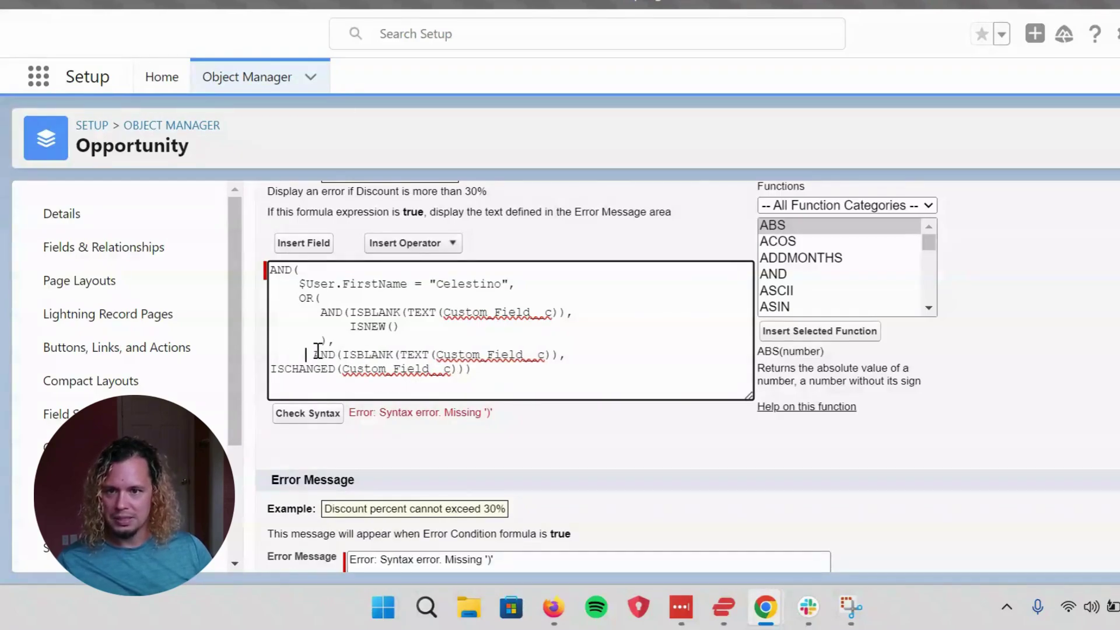
pyautogui.press('BackSpace')
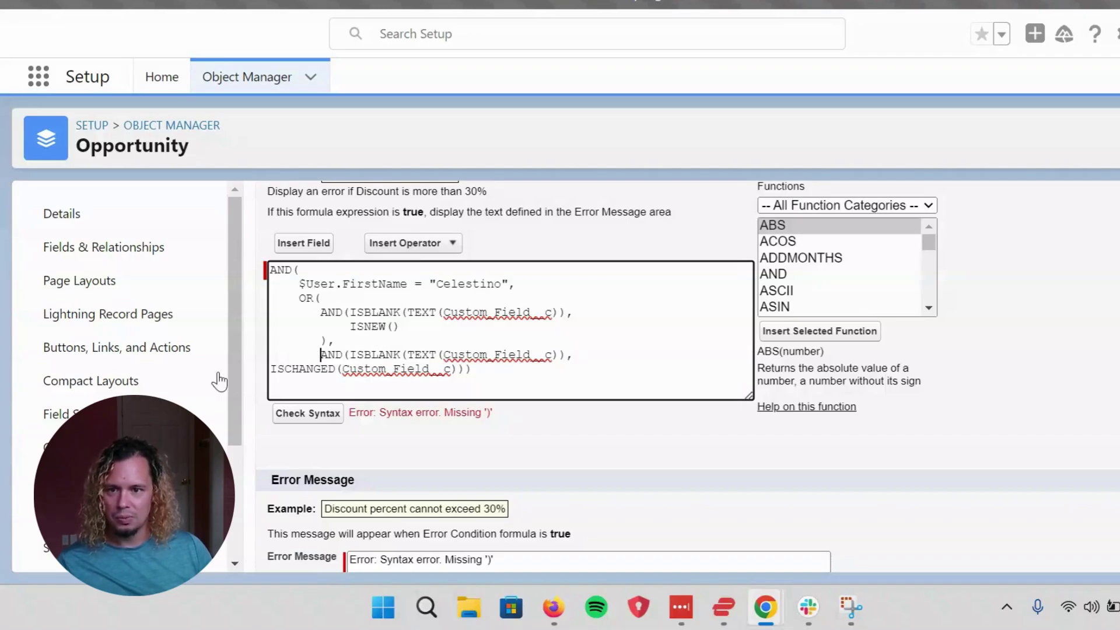
# Indent the ISCHANGED condition under the second inner AND and put the formula's last closing parenthesis on its own line
pyautogui.click(272, 369)
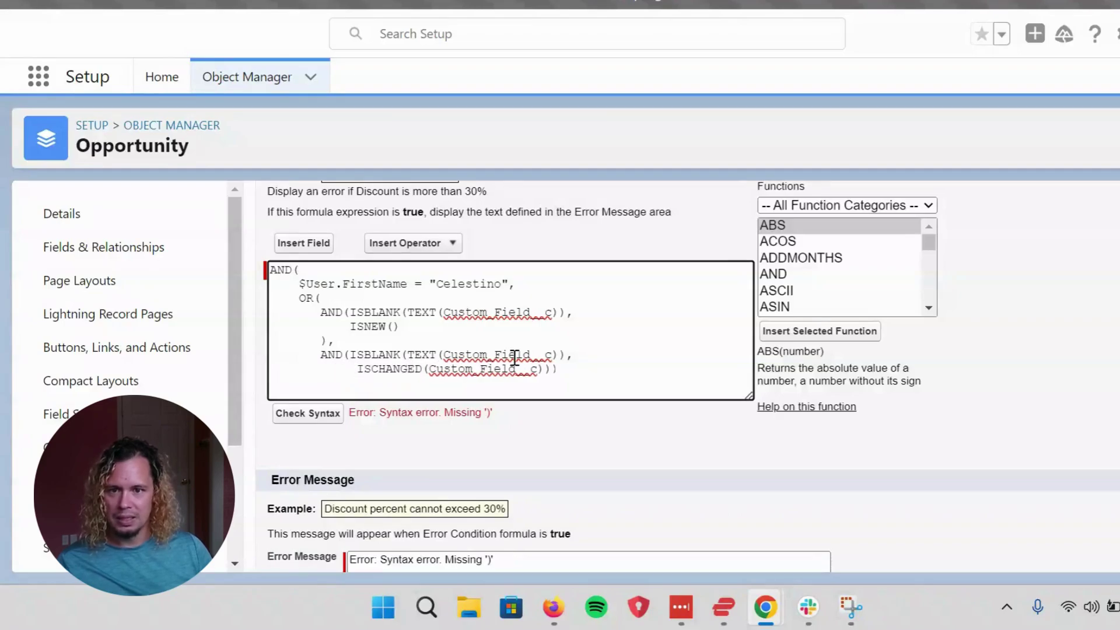
pyautogui.click(552, 369)
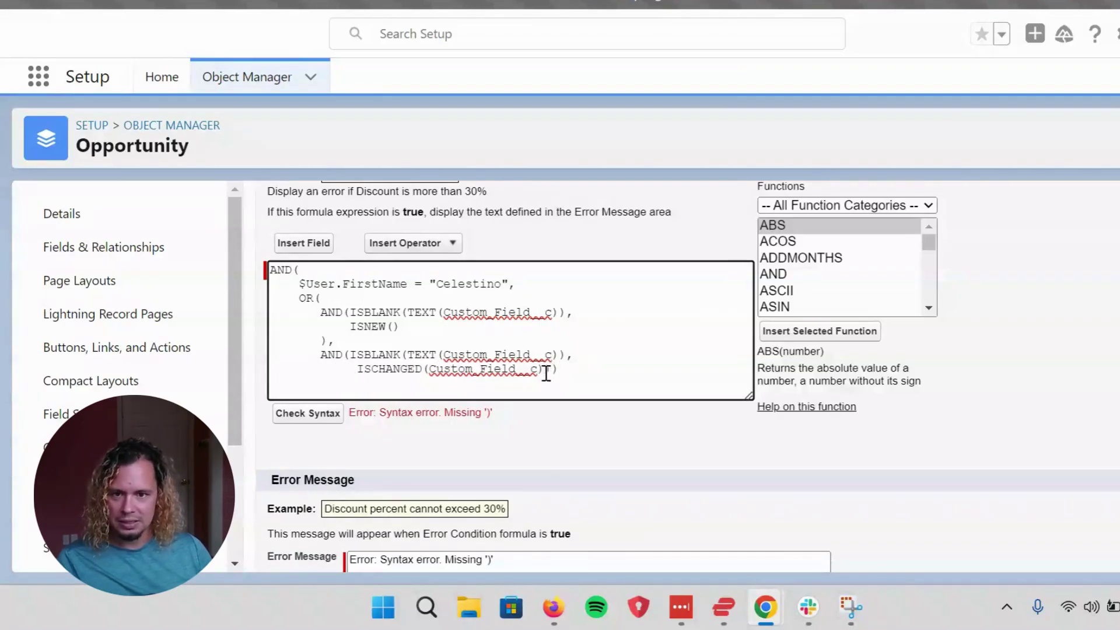
pyautogui.press('Return')
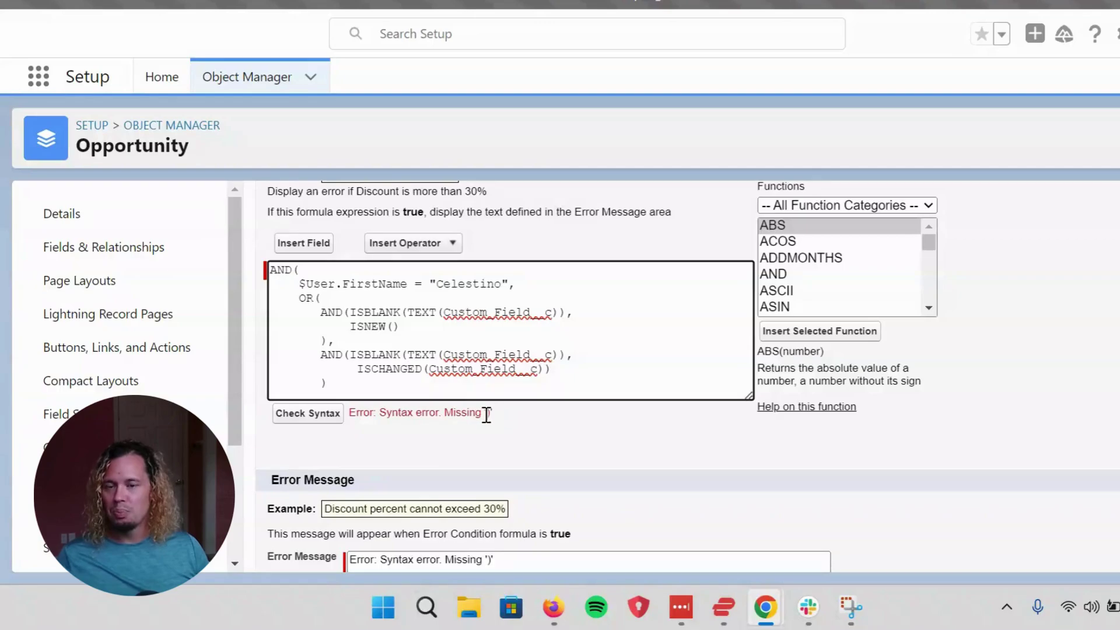
# Mark the nesting depth after the opening parentheses of the outer AND and the OR with 1 and 2
pyautogui.doubleClick(294, 271)
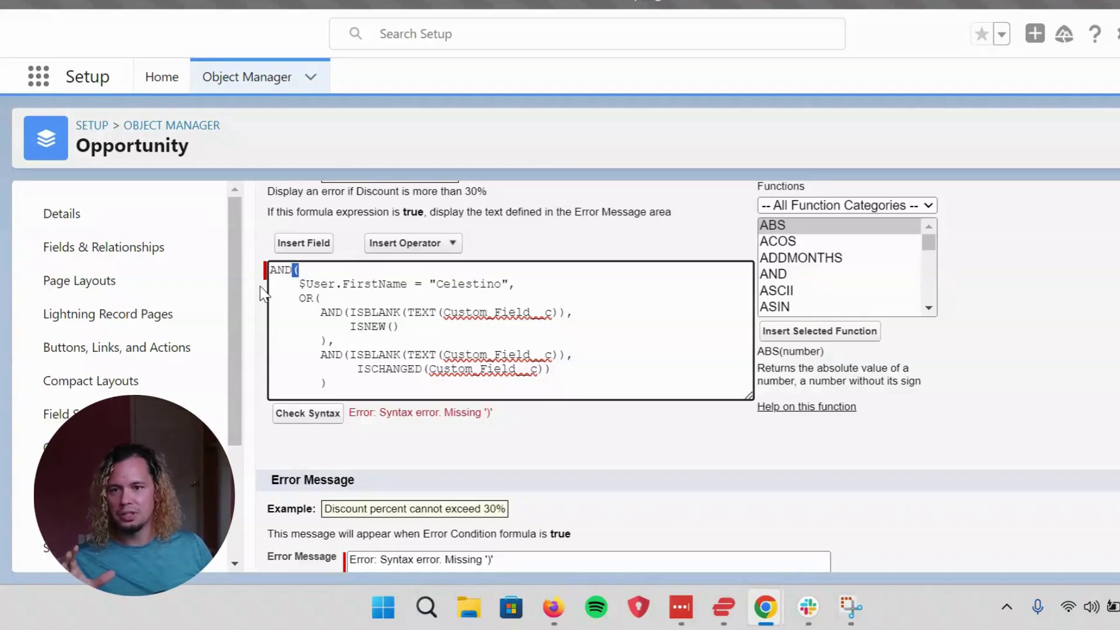
pyautogui.click(303, 273)
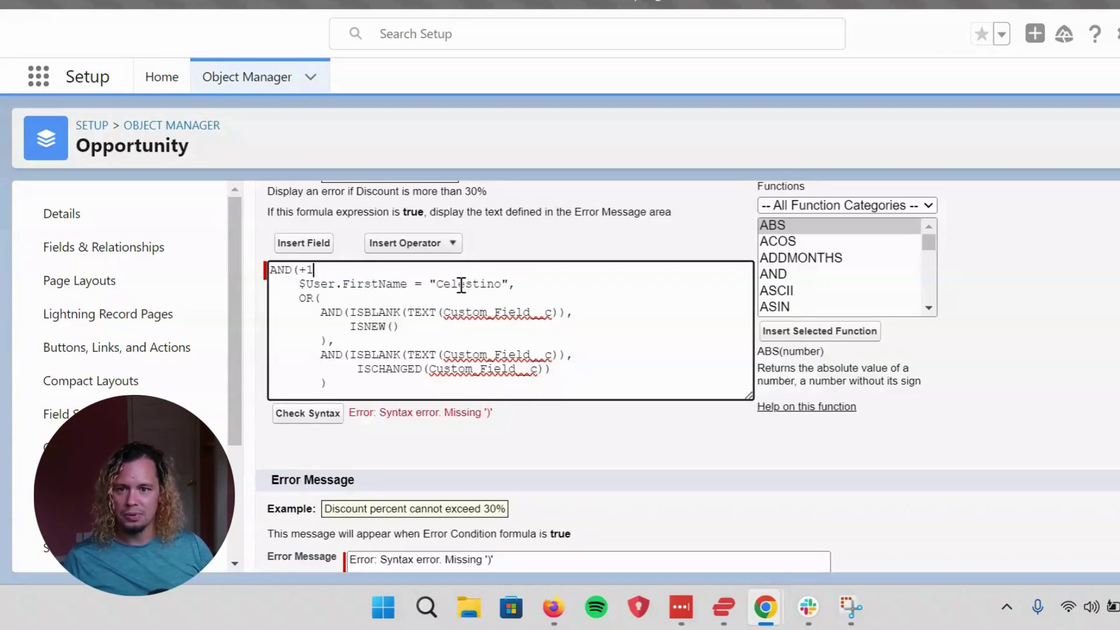
pyautogui.click(322, 299)
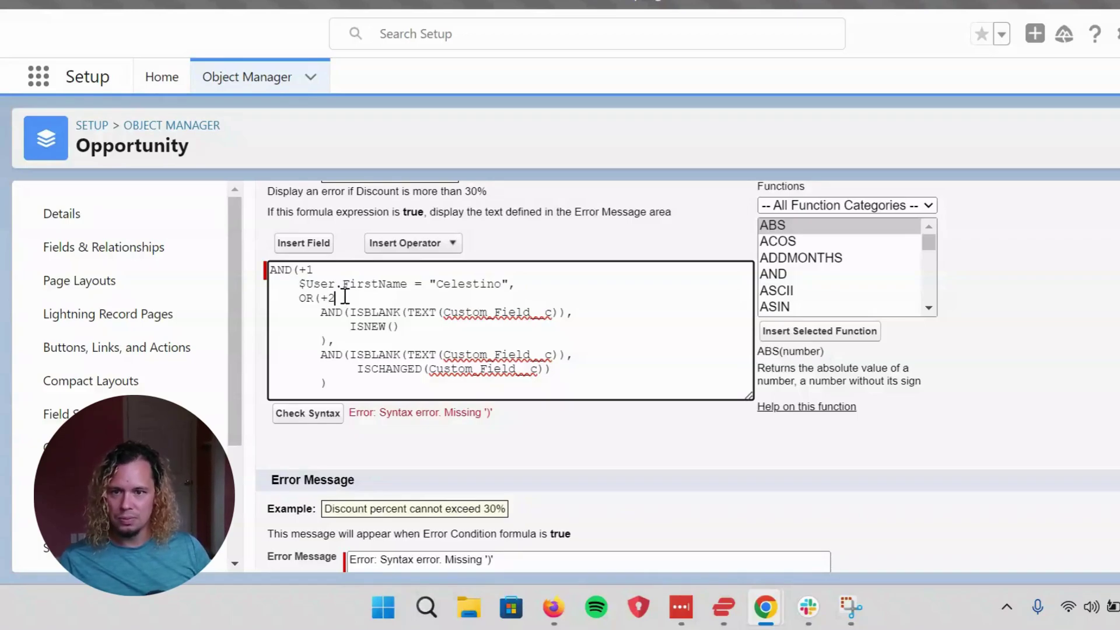
pyautogui.click(300, 270)
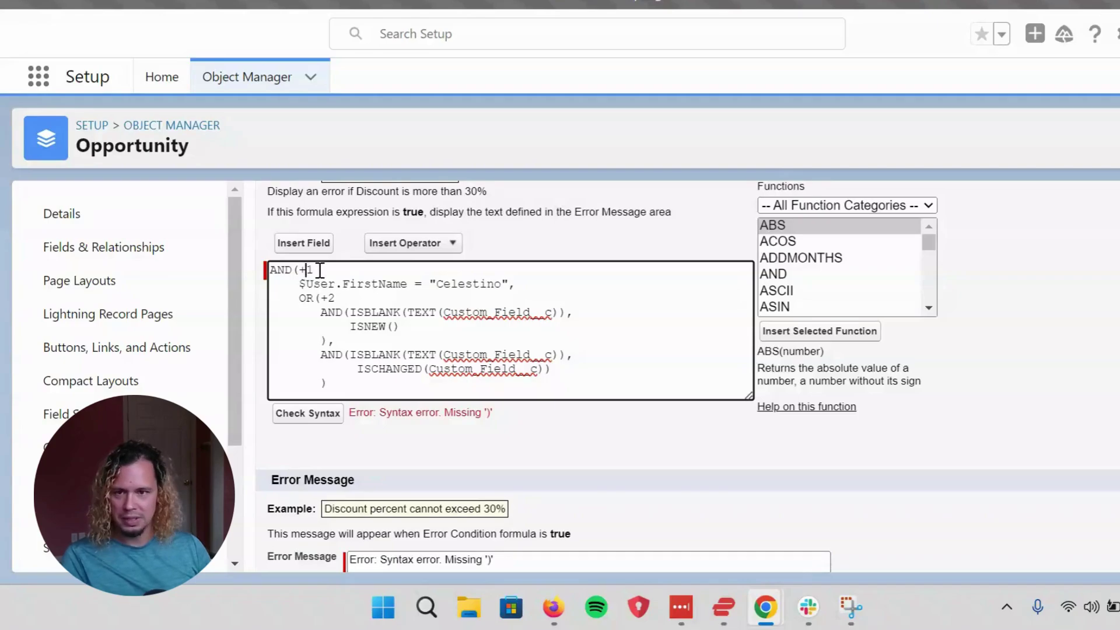
pyautogui.click(330, 299)
pyautogui.press('BackSpace')
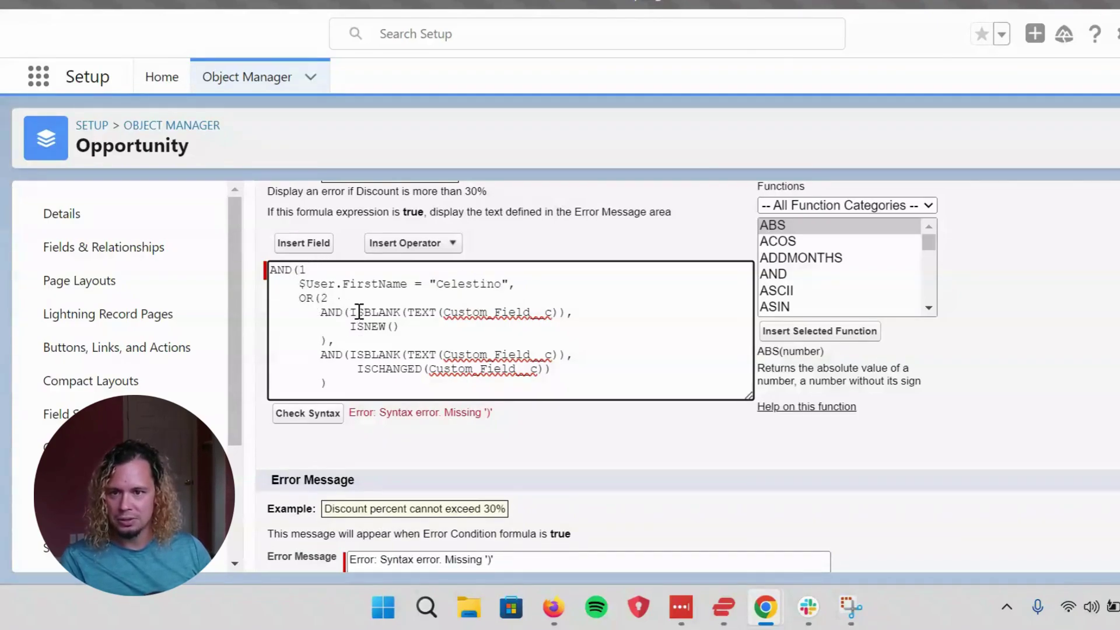
# Number the parentheses on the first inner AND's ISBLANK line, using 3, 4, 5 for the opening ones and 4, 3 for the closing ones
pyautogui.write('3')
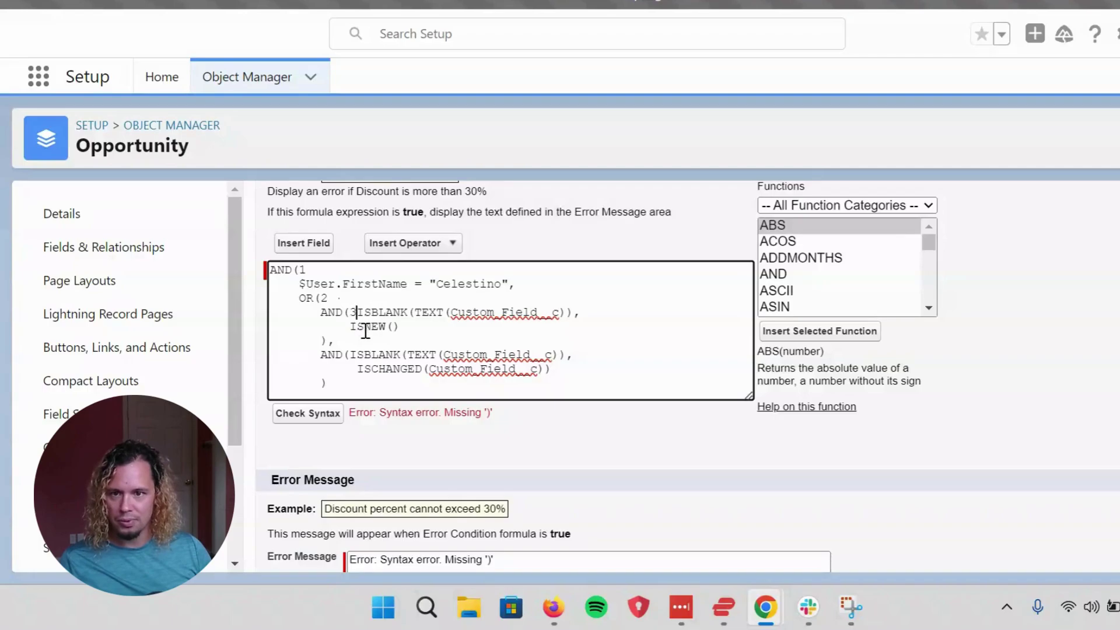
pyautogui.click(416, 310)
pyautogui.write('4')
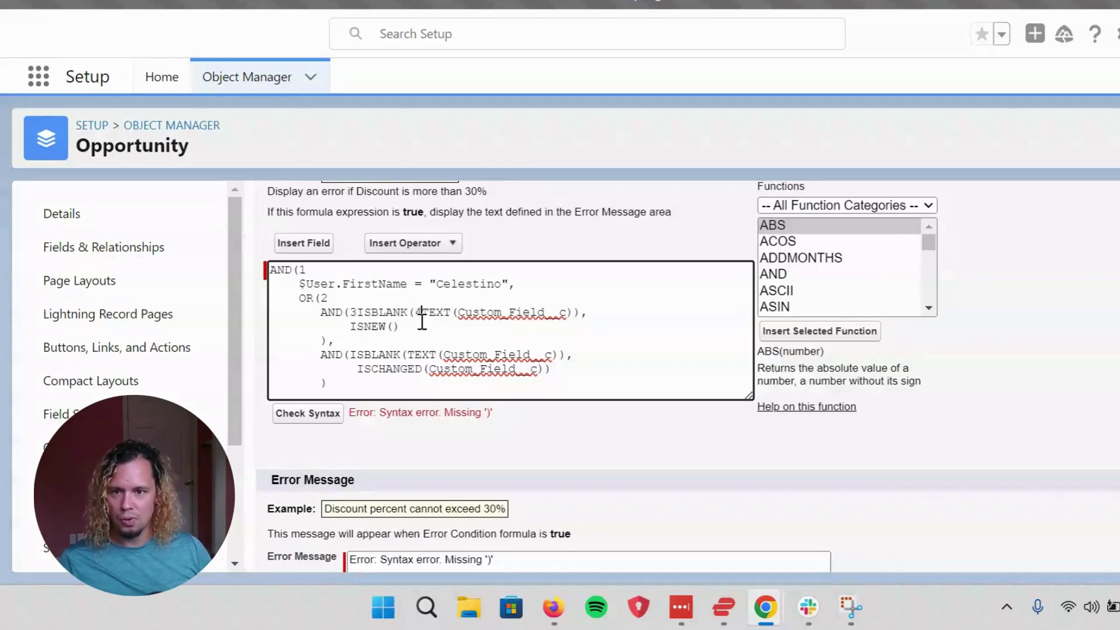
pyautogui.click(460, 313)
pyautogui.write('5')
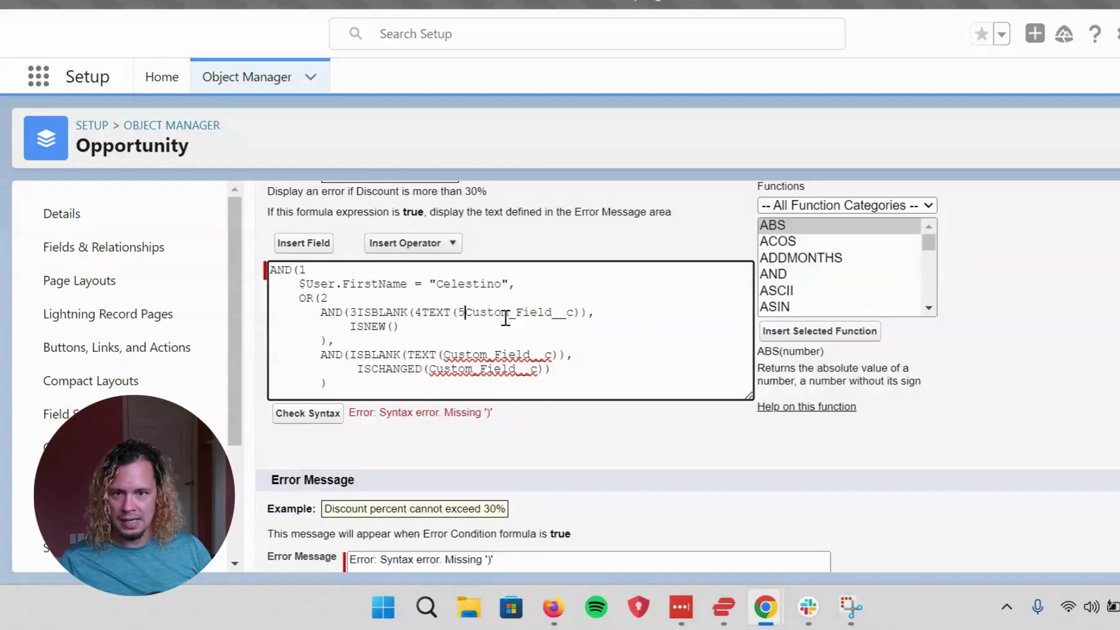
pyautogui.click(574, 312)
pyautogui.write('4)')
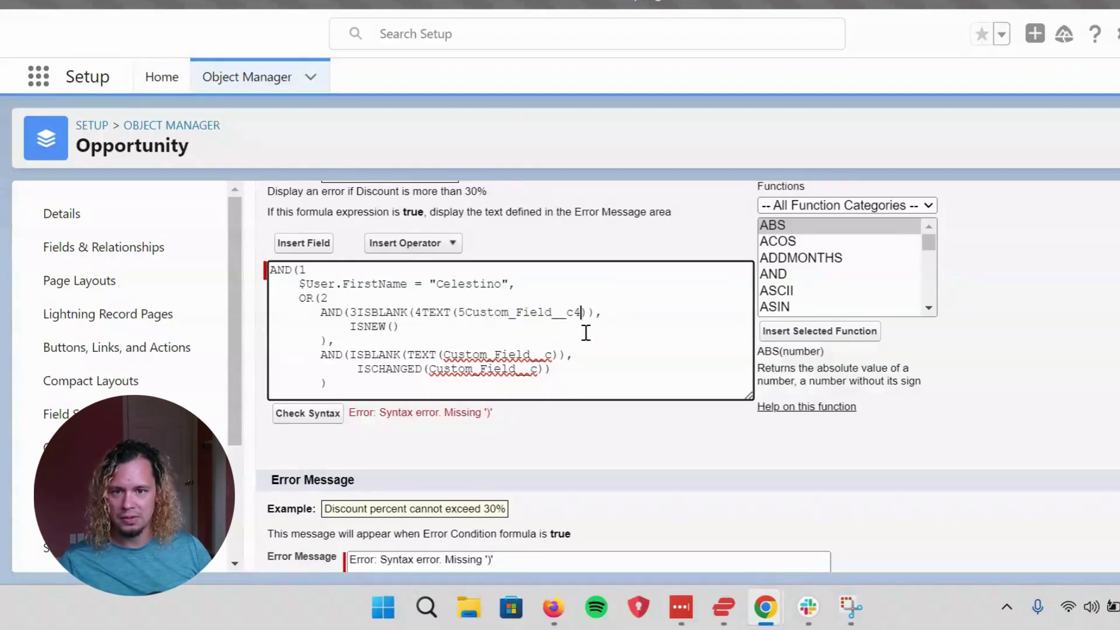
pyautogui.write('3')
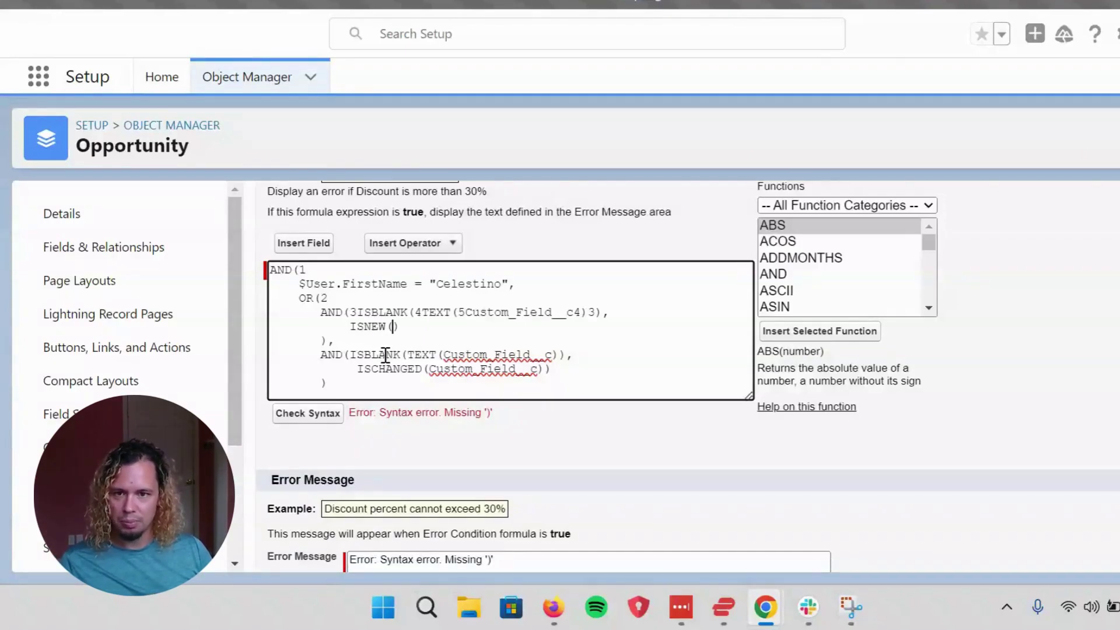
# Number the ISNEW() parentheses 4 and 3, and put 2 before the first inner AND's closing parenthesis
pyautogui.write('4')
pyautogui.click(415, 327)
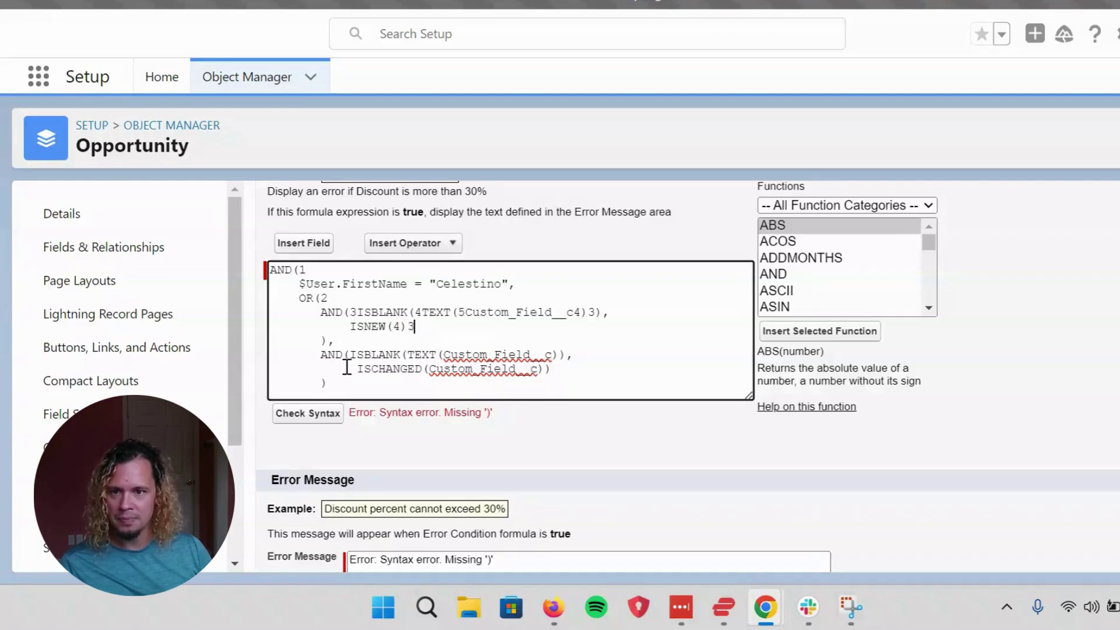
pyautogui.write('3')
pyautogui.click(319, 341)
pyautogui.write('2')
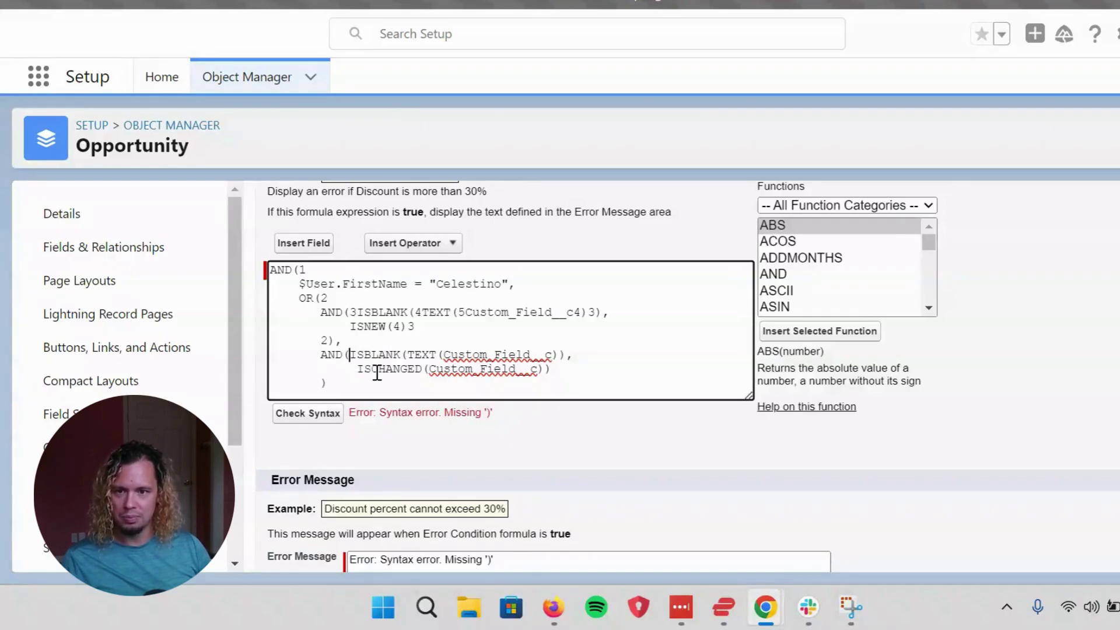
# Number the parentheses on the second inner AND's ISBLANK line 3, 4, 5 when opening and 4, 3 when closing
pyautogui.write('3')
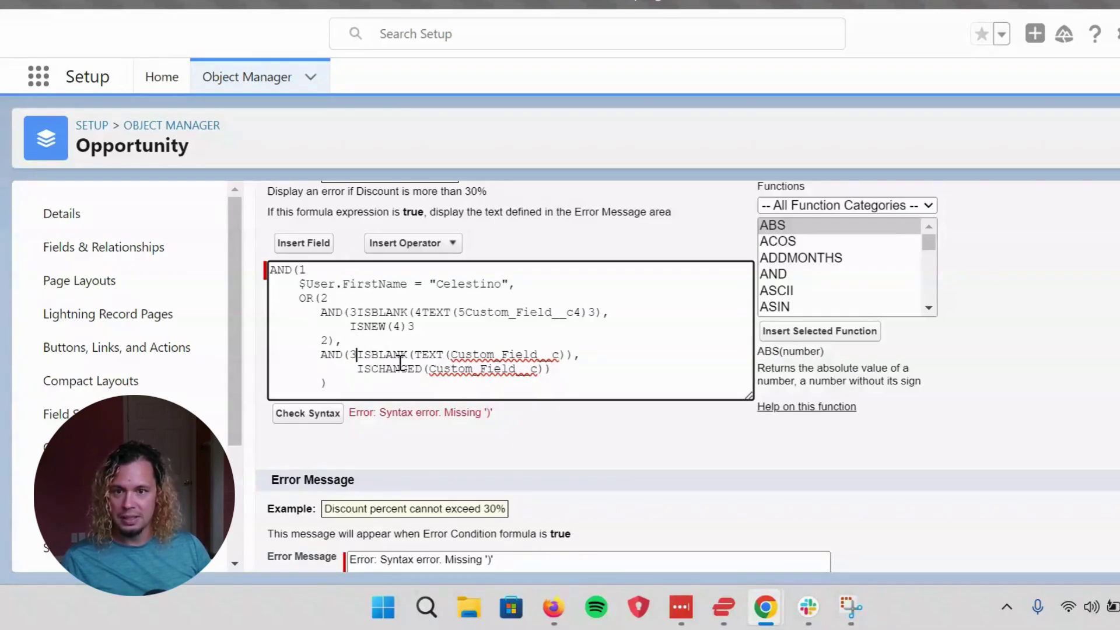
pyautogui.click(415, 355)
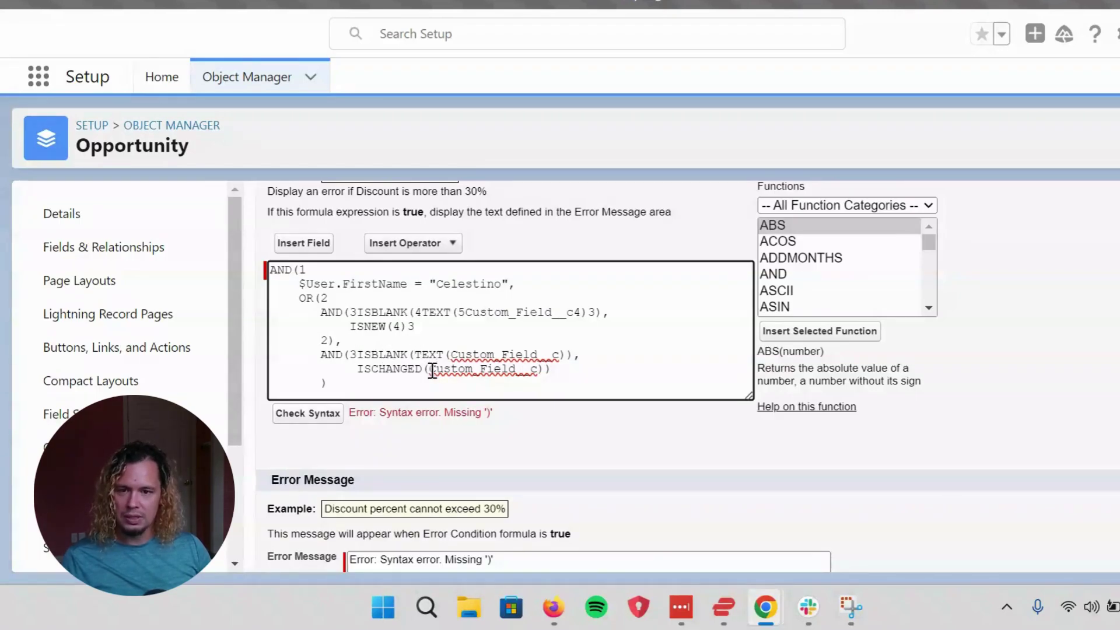
pyautogui.write('4')
pyautogui.click(459, 355)
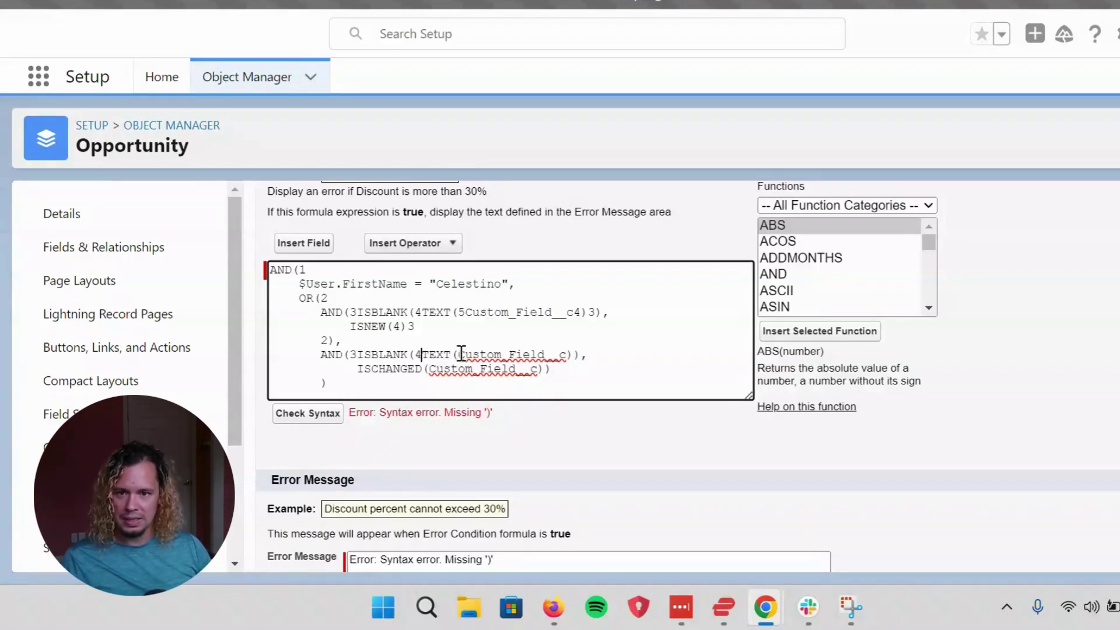
pyautogui.write('5')
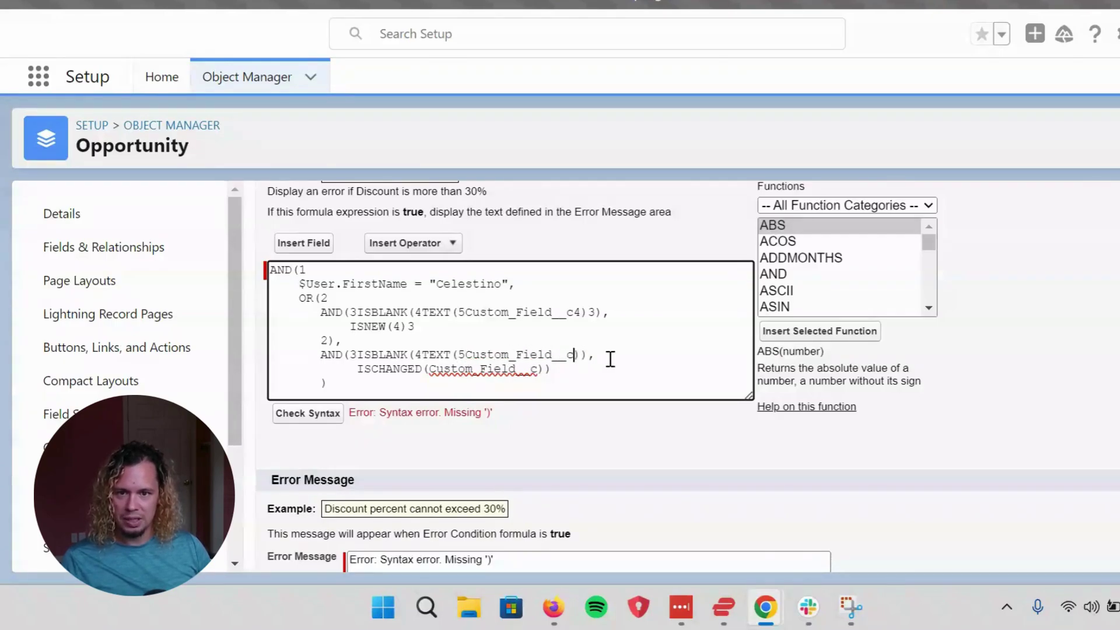
pyautogui.click(575, 354)
pyautogui.write(')4')
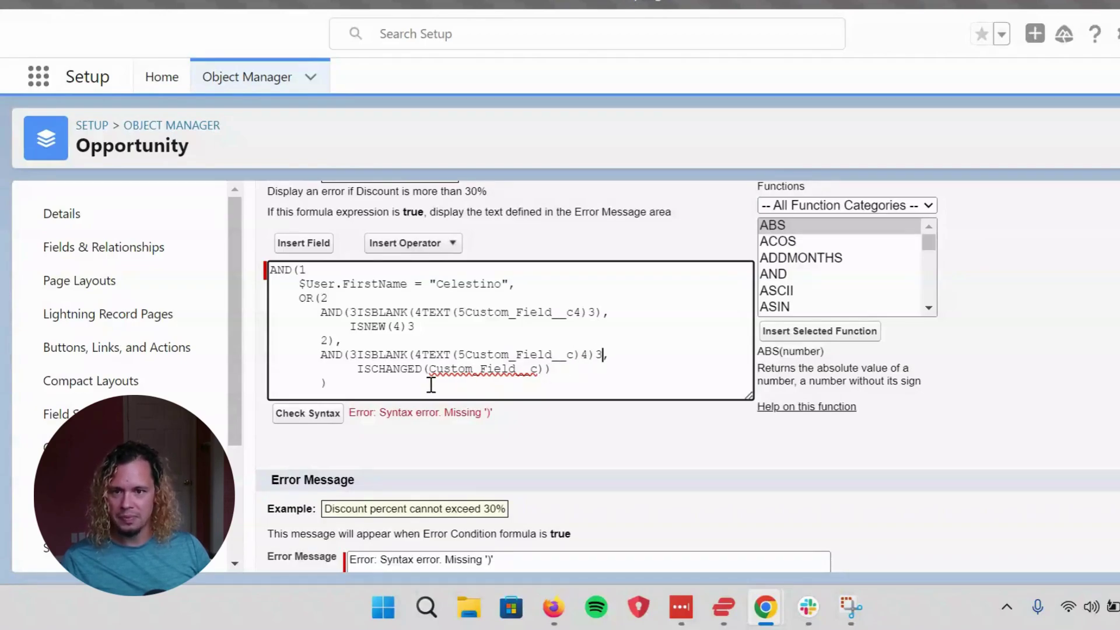
pyautogui.press('Right')
pyautogui.write('3')
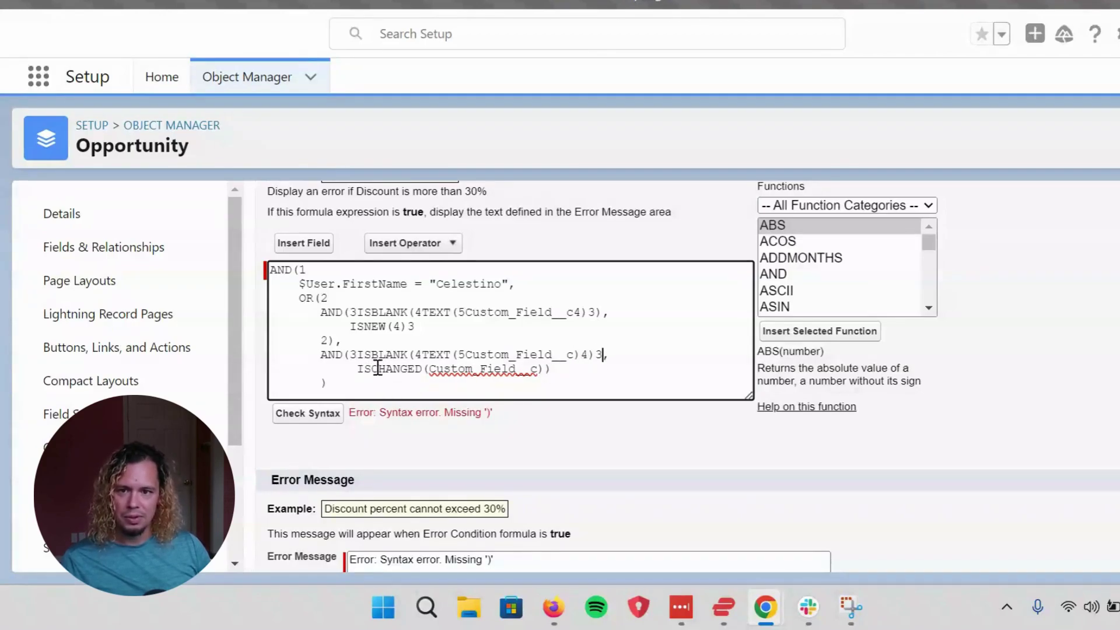
# Number the ISCHANGED line's parentheses 4, 3 and 2, and mark the formula's last closing parenthesis with 1
pyautogui.click(429, 369)
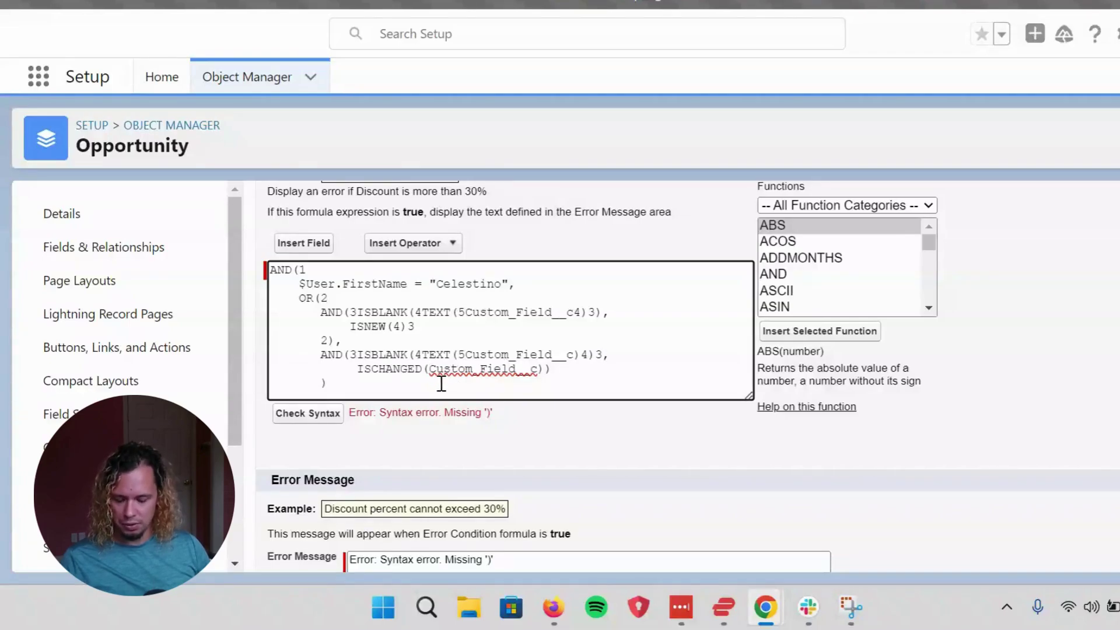
pyautogui.write('4')
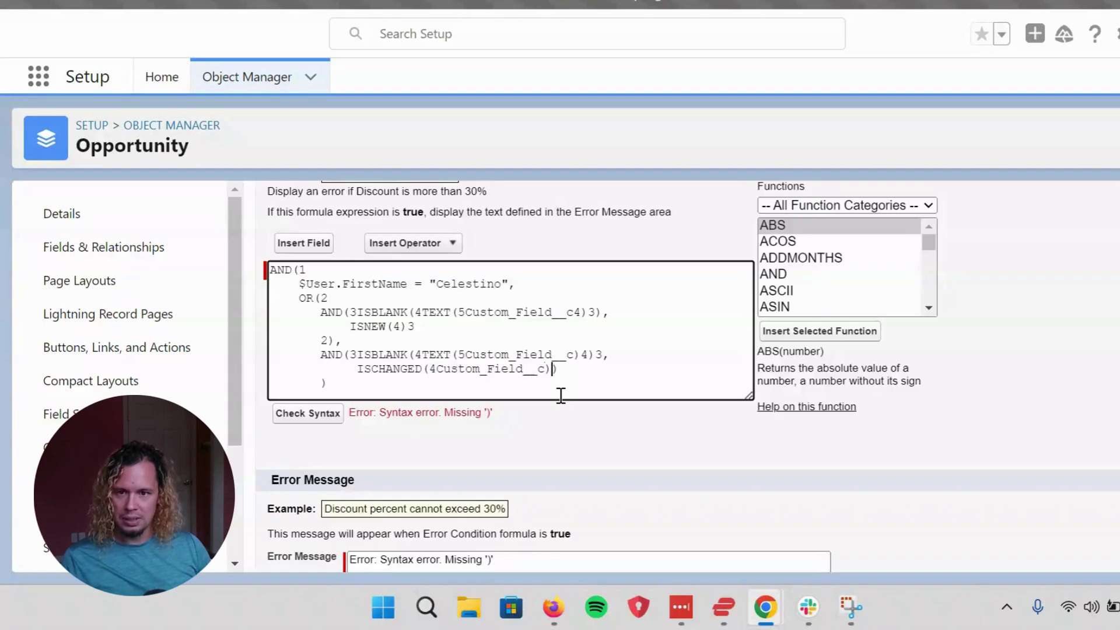
pyautogui.write('3')
pyautogui.moveTo(563, 371); pyautogui.dragTo(585, 371)
pyautogui.click(581, 368)
pyautogui.write('2')
pyautogui.click(342, 383)
pyautogui.write('2')
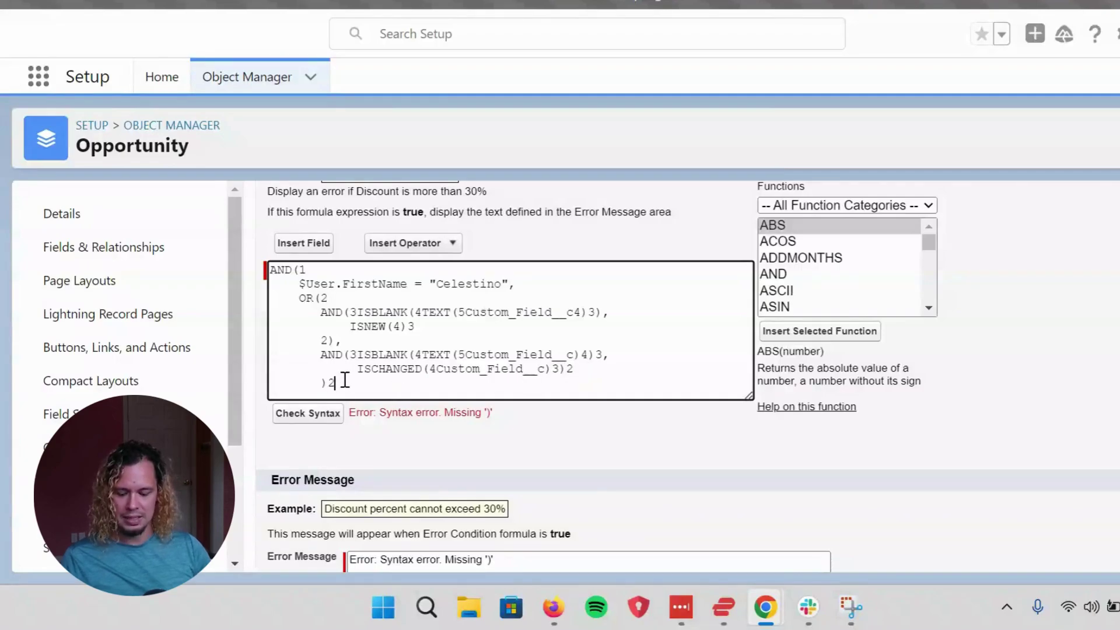
pyautogui.press('BackSpace')
pyautogui.write('1')
# Add a closing parenthesis on a new indented line at the formula's end and remove the 1 from the line above
pyautogui.scroll(-2, 372, 336)
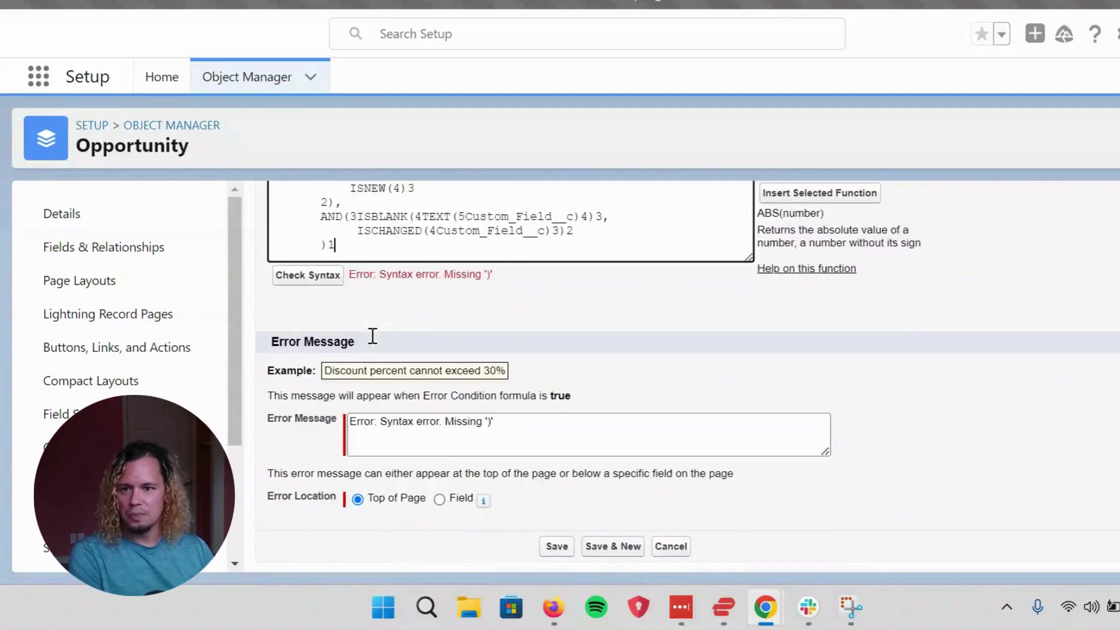
pyautogui.scroll(3, 372, 336)
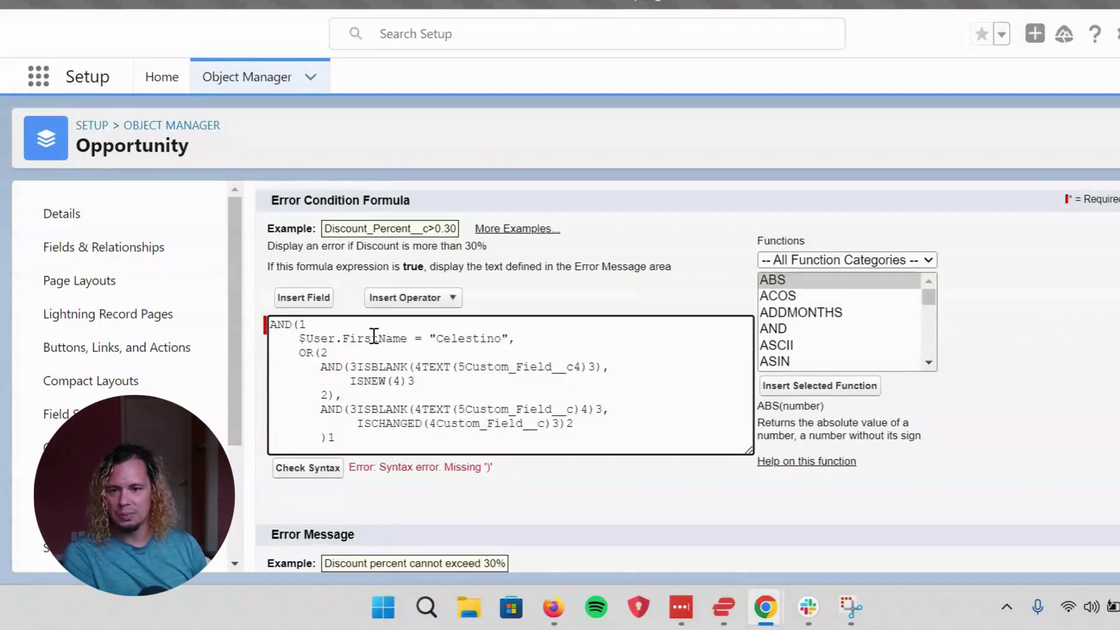
pyautogui.doubleClick(296, 324)
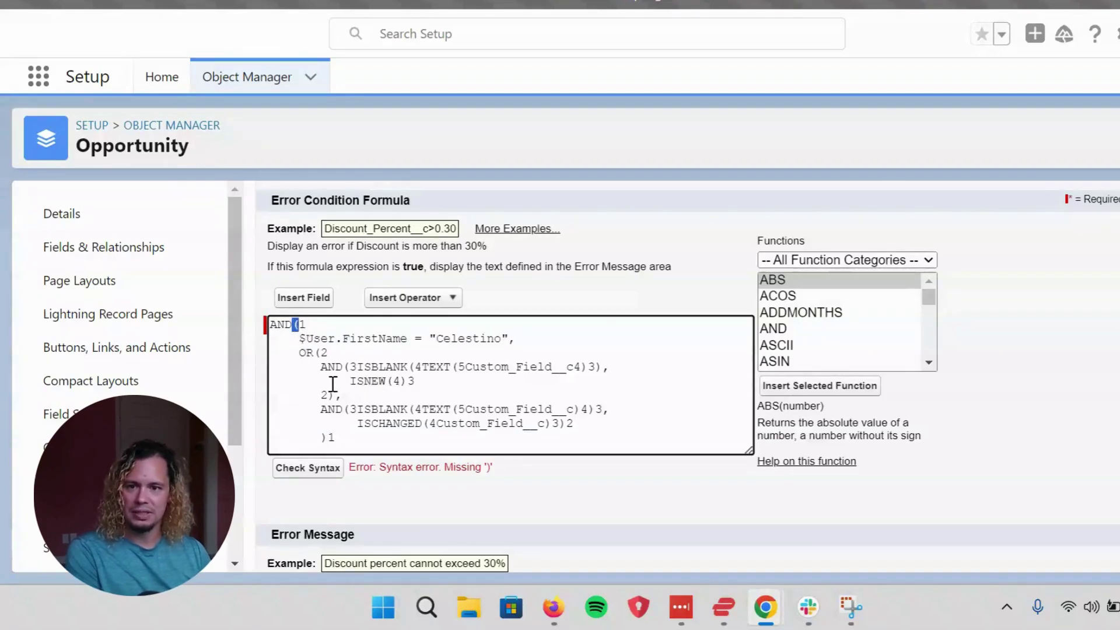
pyautogui.click(346, 433)
pyautogui.scroll(-2, 324, 443)
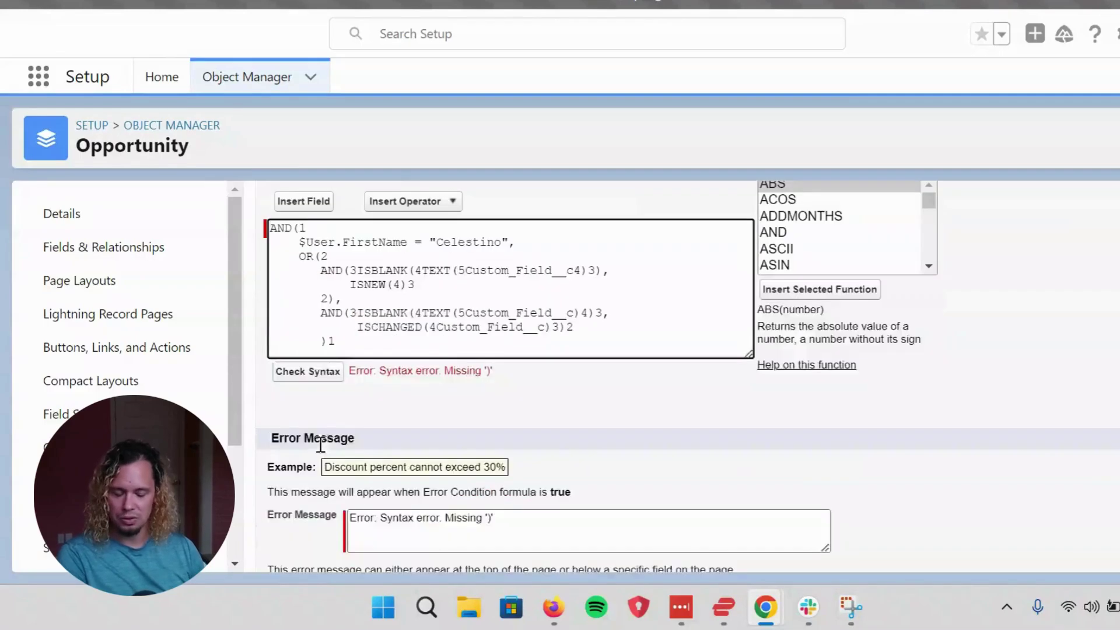
pyautogui.press('Return')
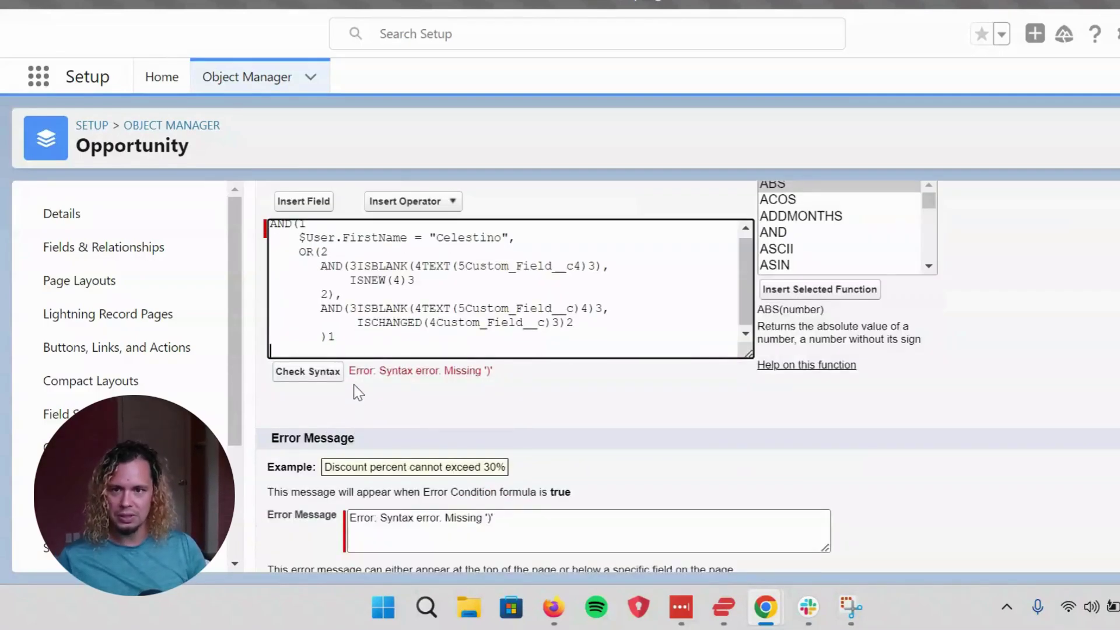
pyautogui.write(')')
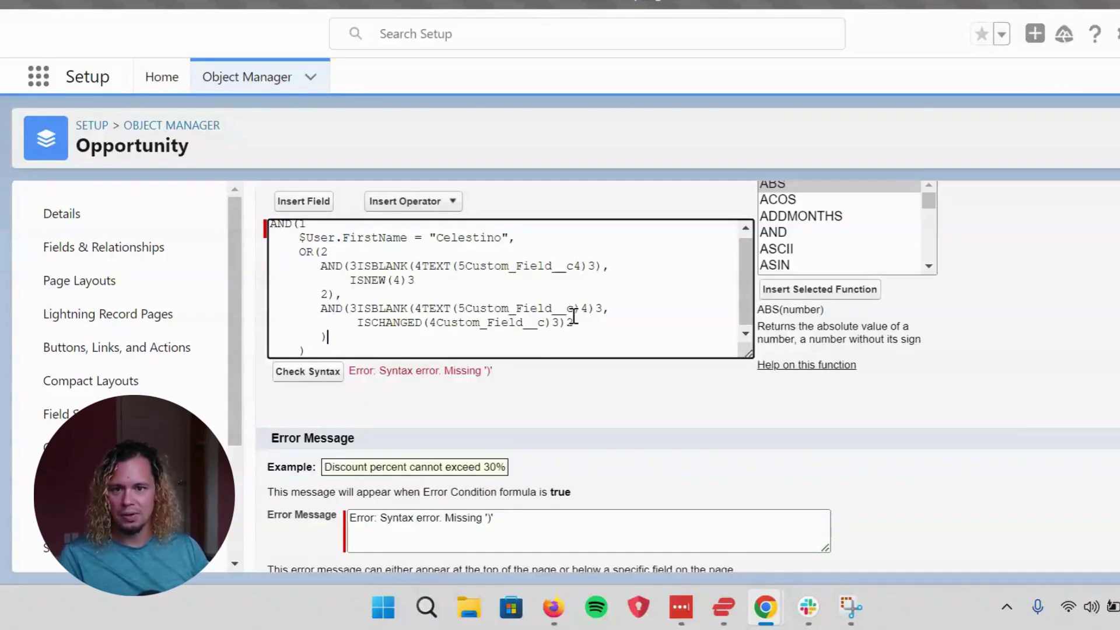
# Delete the depth numbers from the ISCHANGED line and the second inner AND's ISBLANK line
pyautogui.click(556, 323)
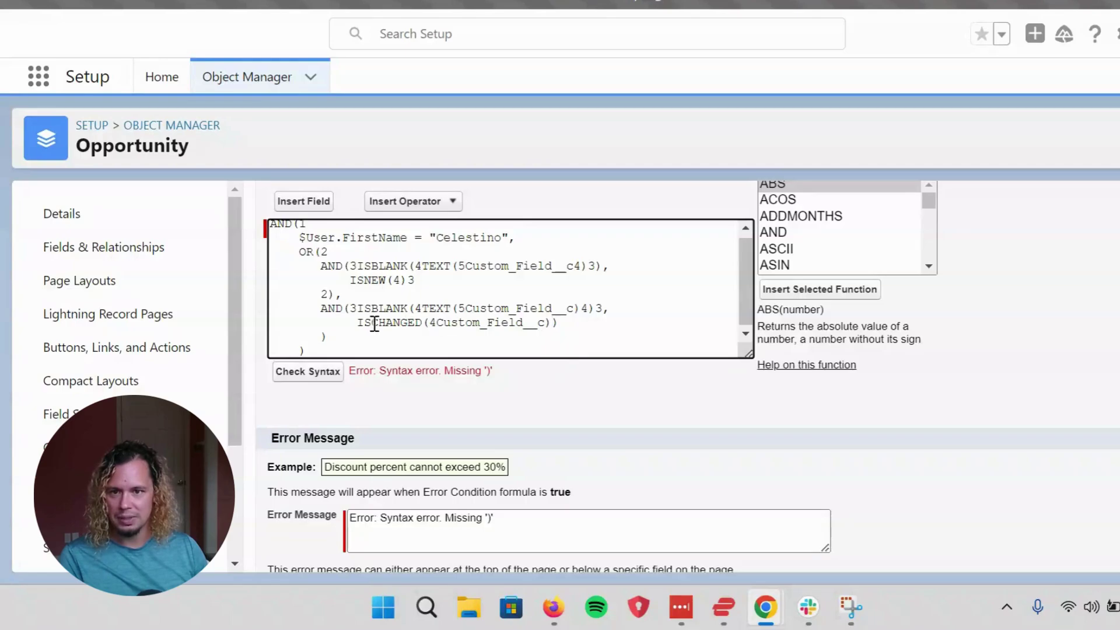
pyautogui.click(437, 322)
pyautogui.click(602, 308)
pyautogui.write(',')
pyautogui.press('Left')
pyautogui.press('Left')
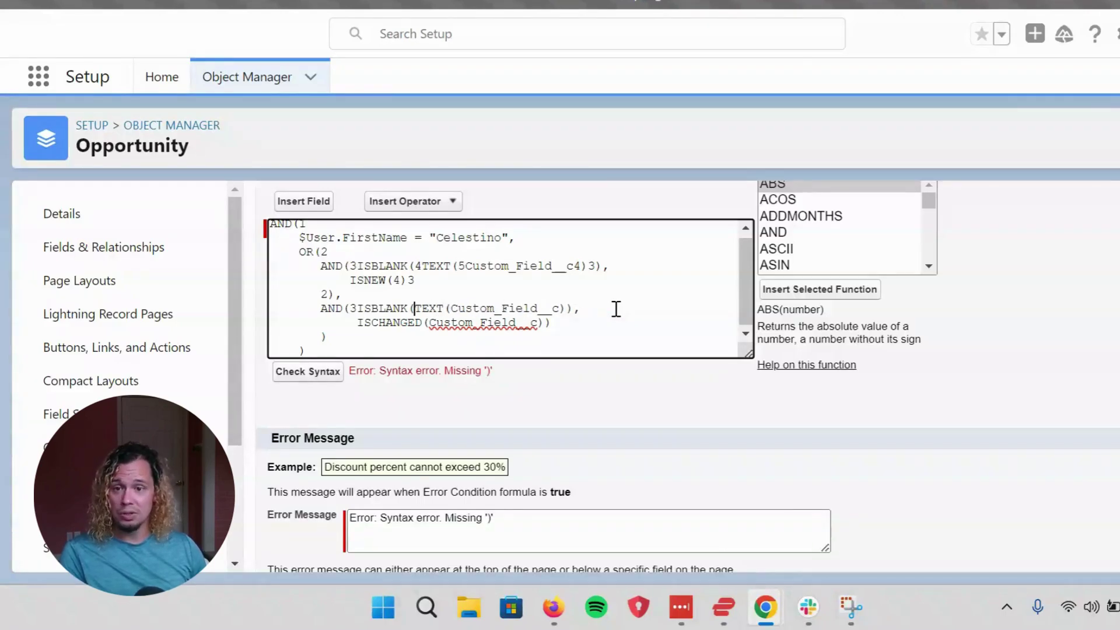
pyautogui.press('Left')
pyautogui.press('Left')
pyautogui.press('Left')
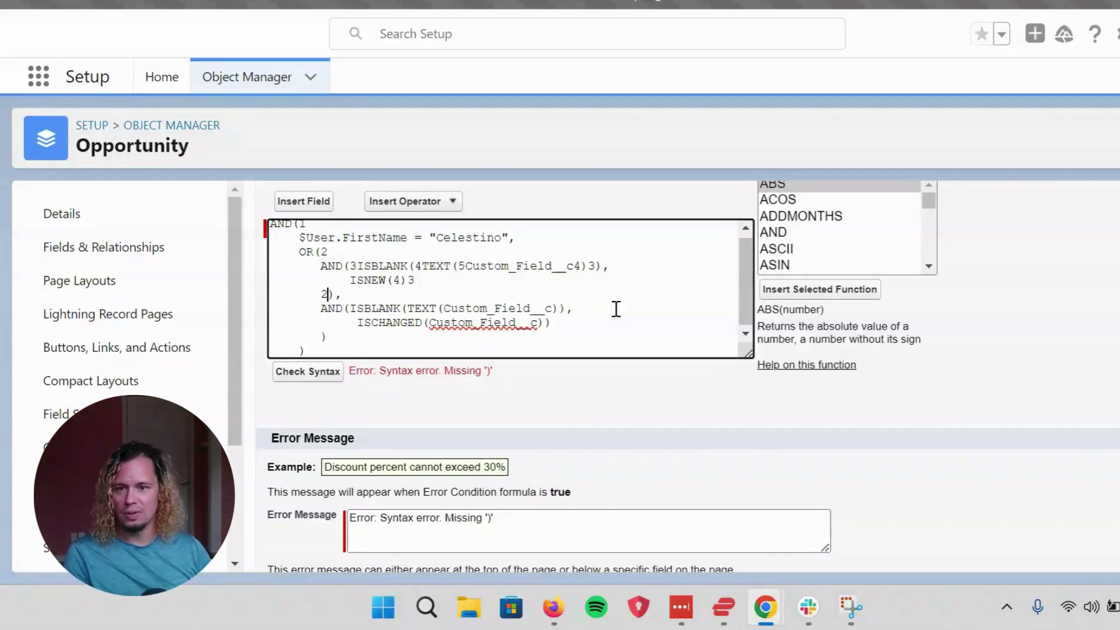
# Delete the remaining depth numbers from the first inner AND, ISNEW(), the OR and the outer AND
pyautogui.click(426, 281)
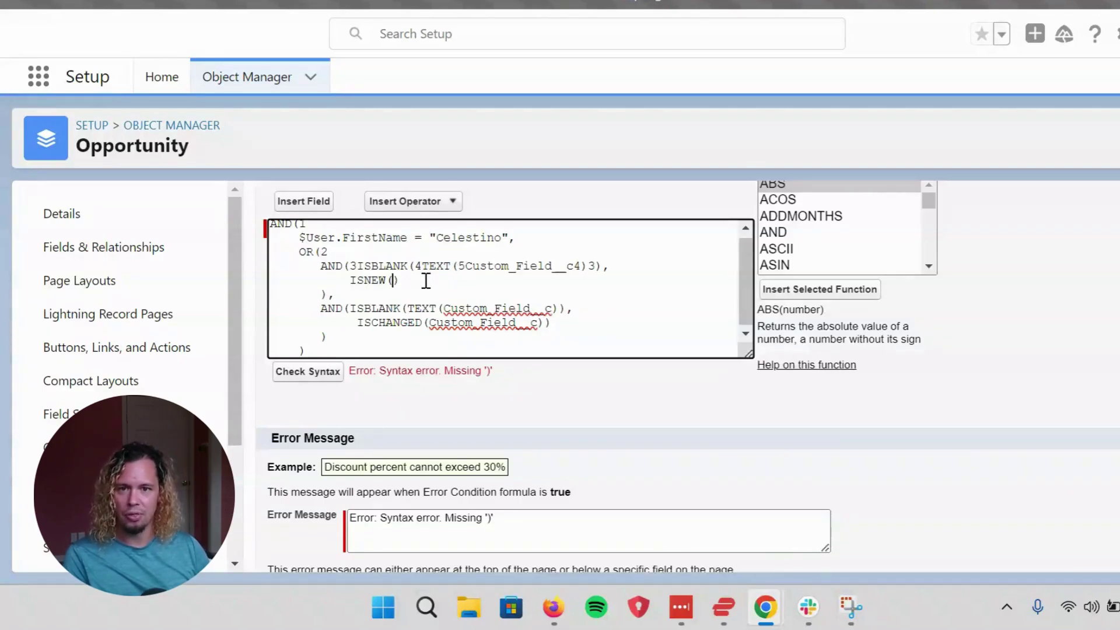
pyautogui.click(595, 266)
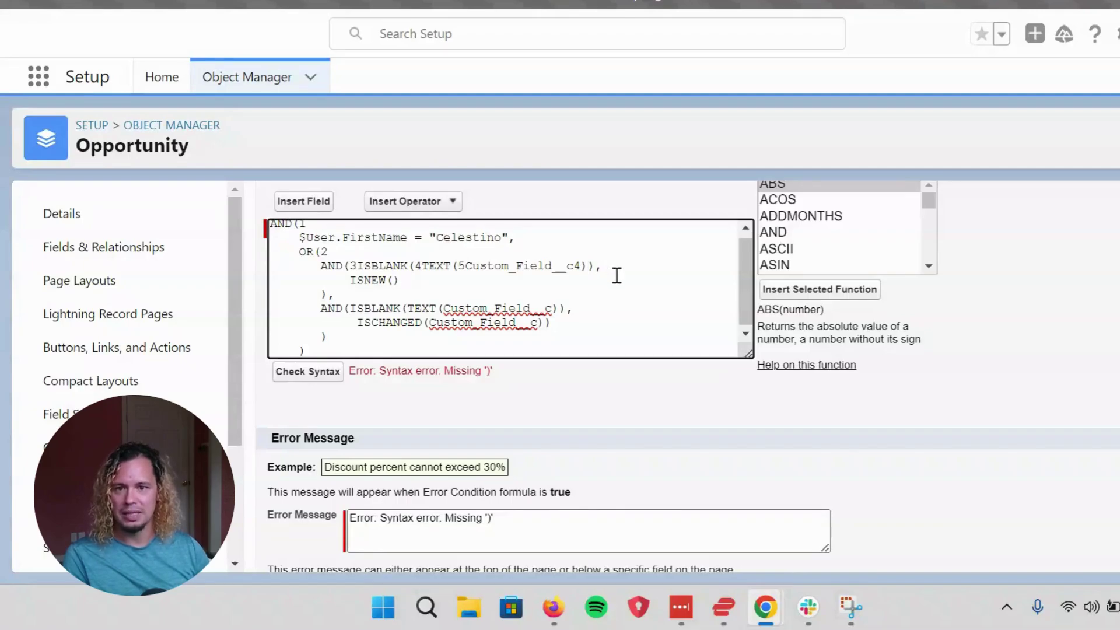
pyautogui.press('Left')
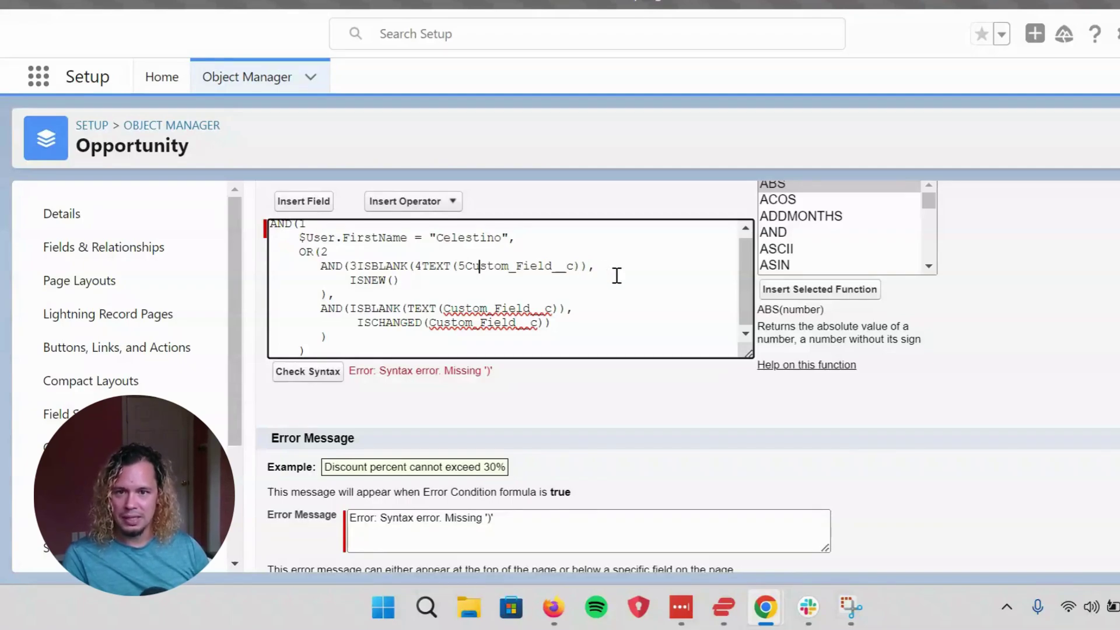
pyautogui.press('BackSpace')
pyautogui.press('Left')
pyautogui.press('BackSpace')
pyautogui.press('Right')
pyautogui.press('BackSpace')
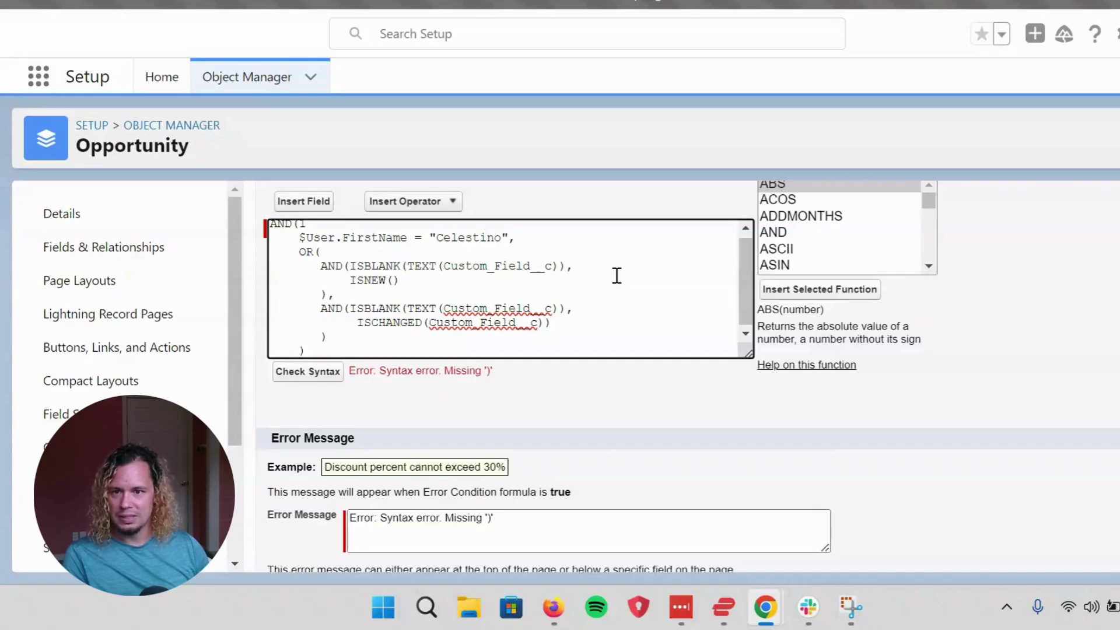
pyautogui.click(310, 227)
pyautogui.press('BackSpace')
# Check the formula's syntax and enlarge the formula box so that every line fits
pyautogui.scroll(-1, 484, 306)
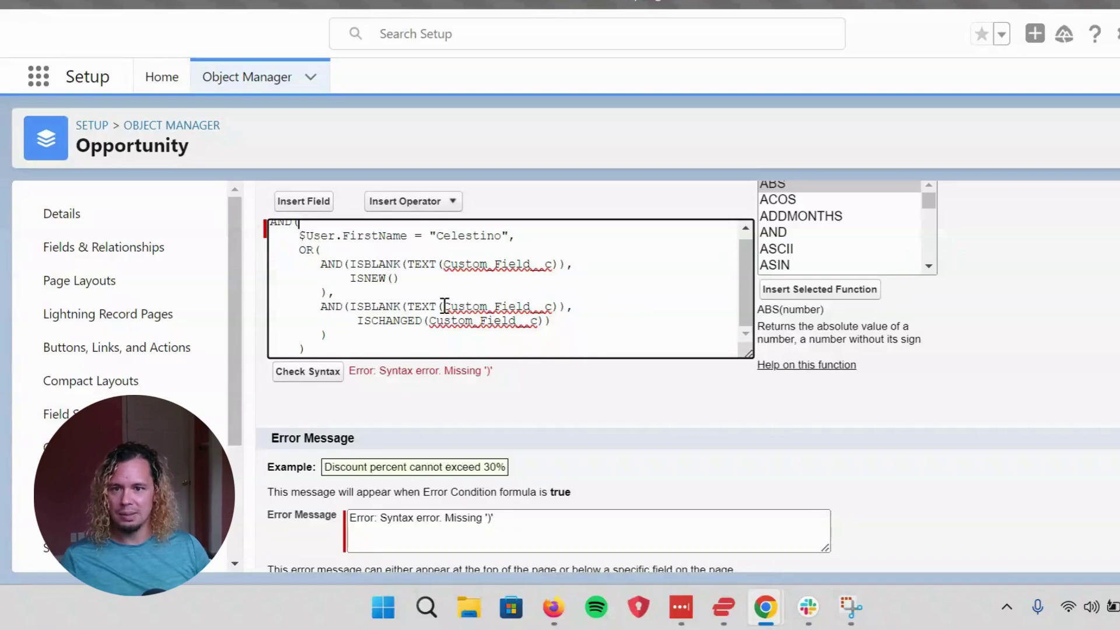
pyautogui.click(303, 376)
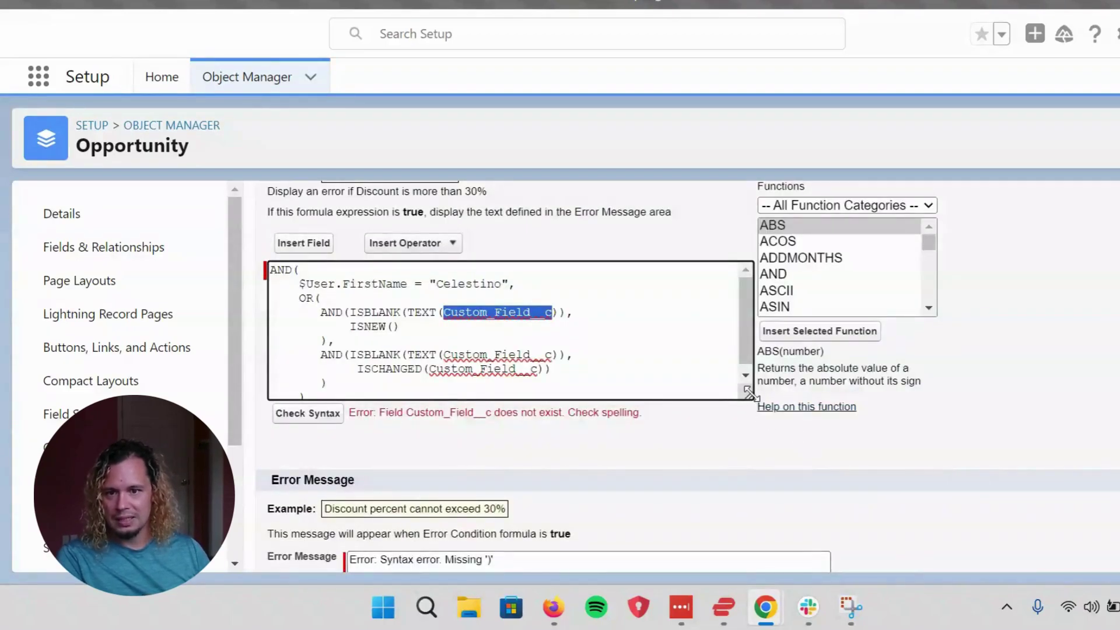
pyautogui.moveTo(755, 401); pyautogui.dragTo(787, 437)
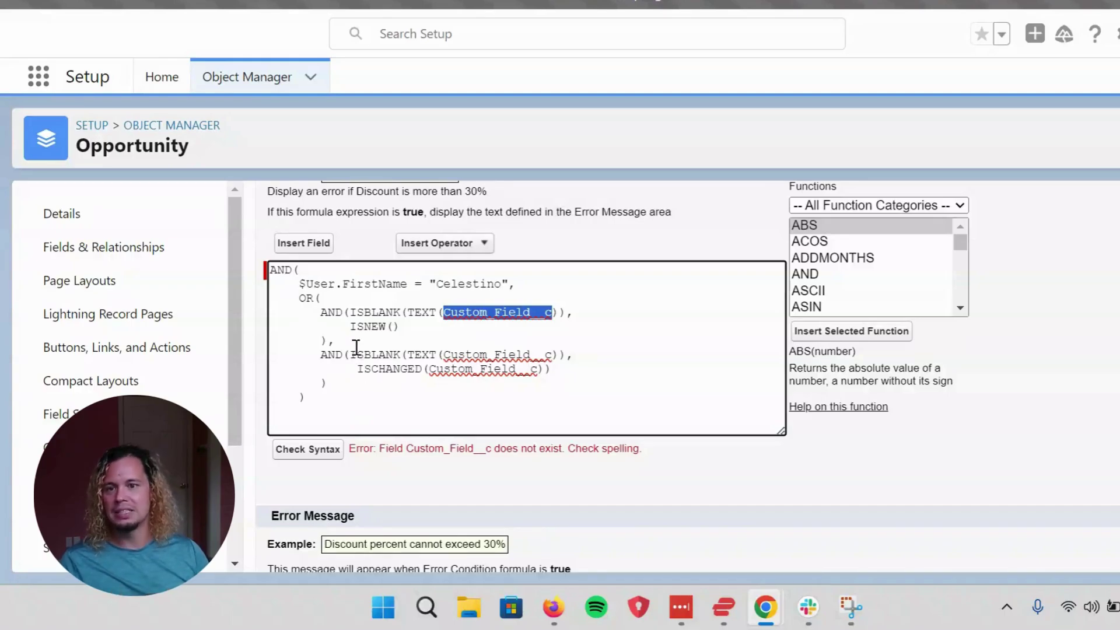
pyautogui.click(293, 270)
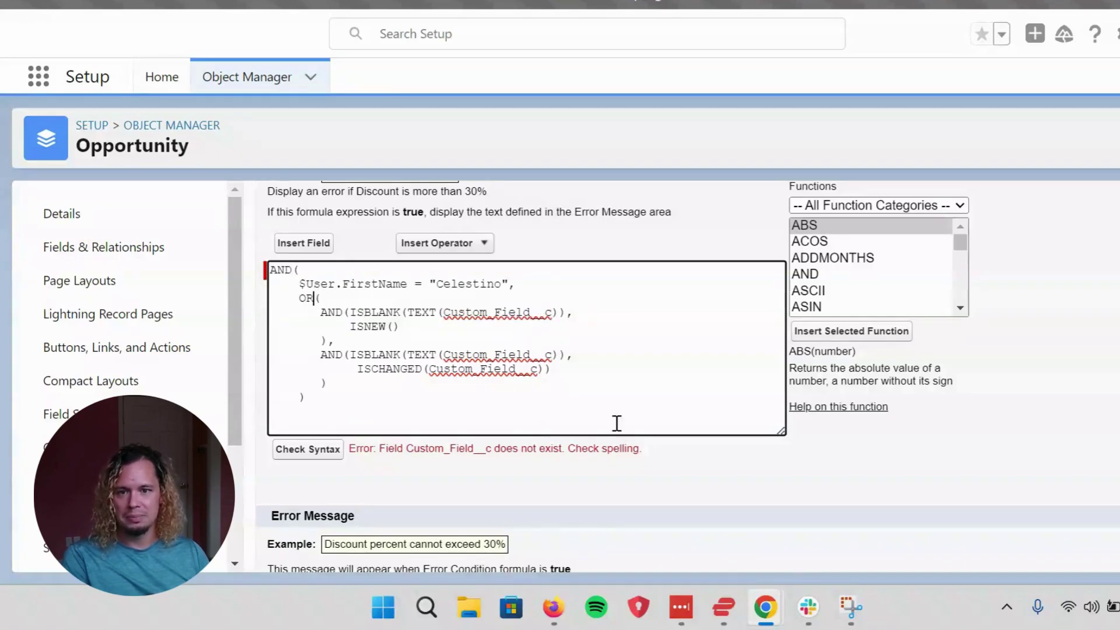
pyautogui.press('Down')
pyautogui.press('Down')
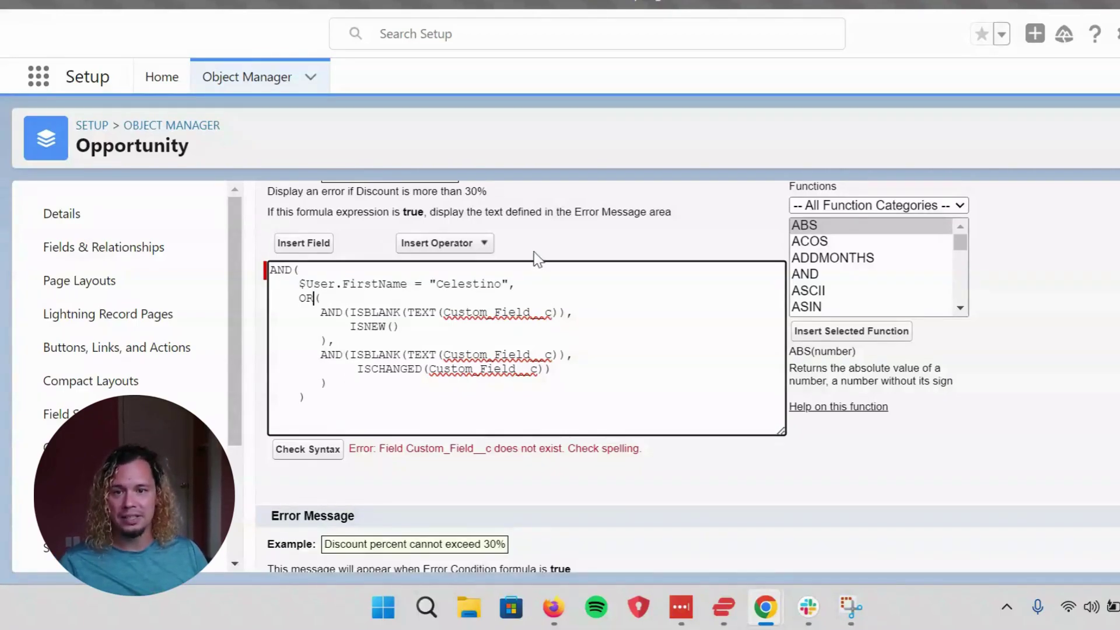
pyautogui.press('Right')
pyautogui.doubleClick(512, 286)
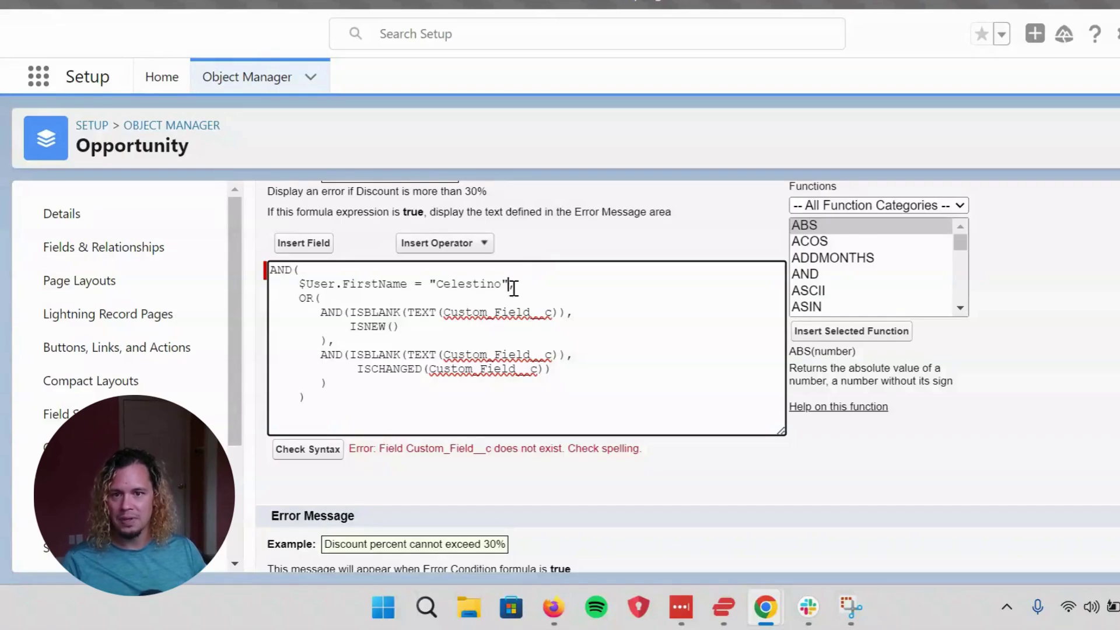